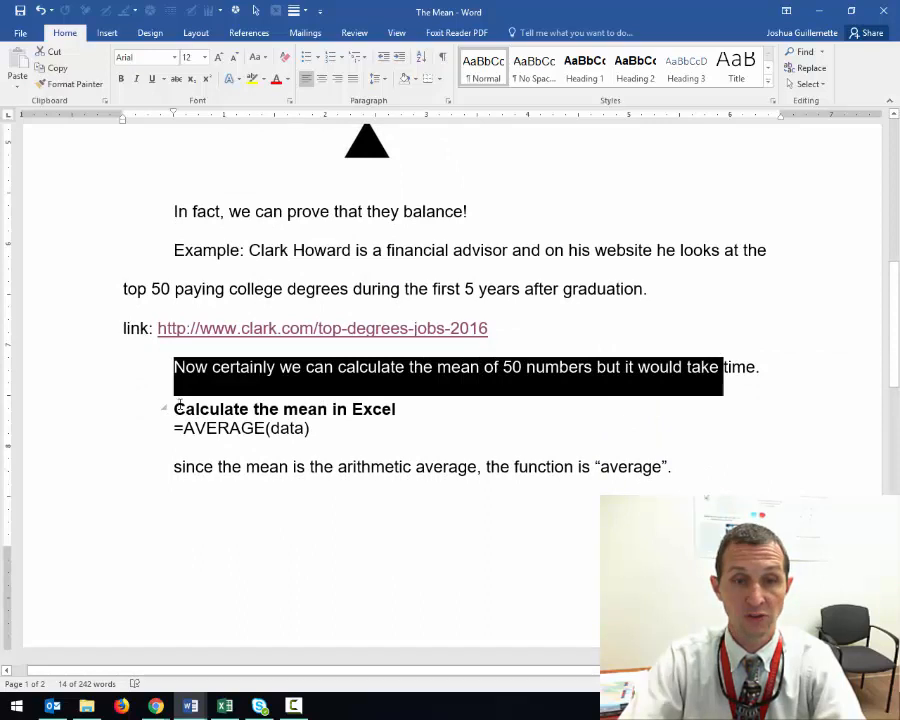
Review the notes on calculating the mean in Excel, highlighting the heading, the function explanation and the AVERAGE(data) formula
{"action": "left_click_drag", "start_coordinate": [180, 405], "coordinate": [409, 402]}
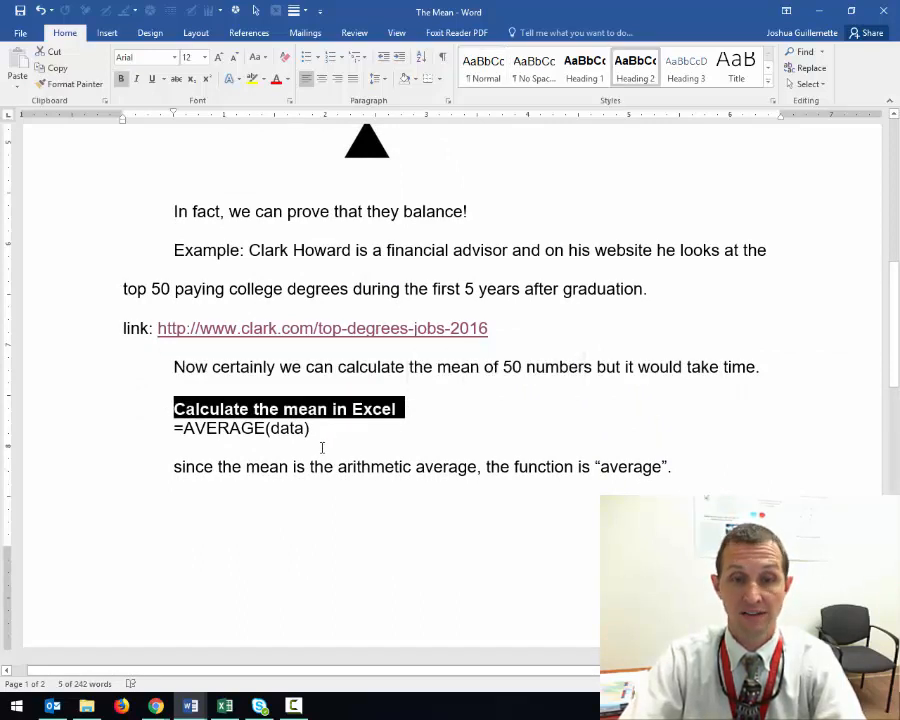
{"action": "left_click_drag", "start_coordinate": [174, 466], "coordinate": [676, 467]}
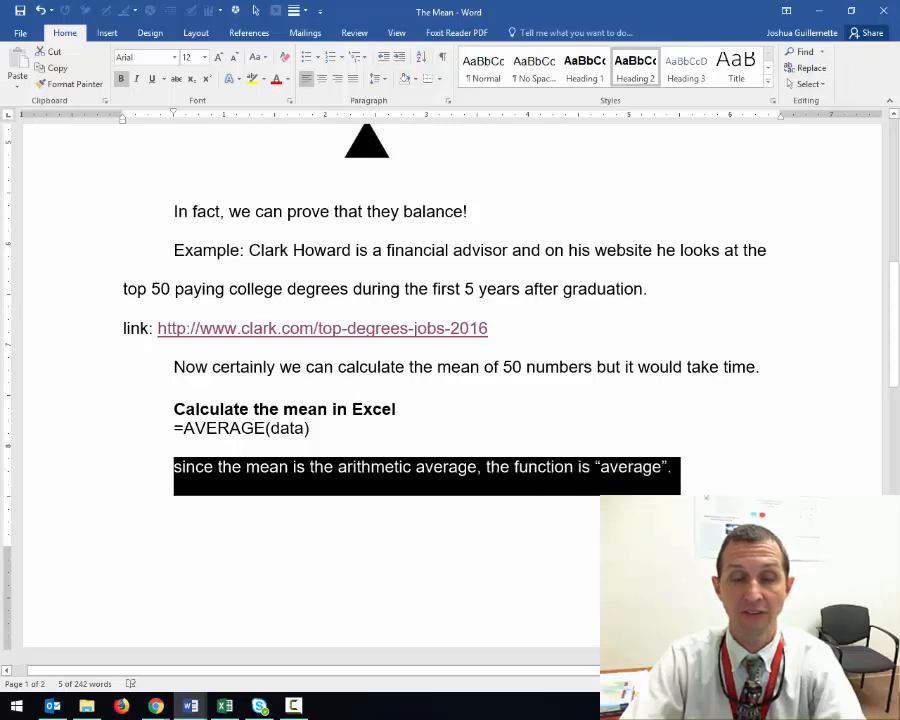
{"action": "left_click_drag", "start_coordinate": [184, 428], "coordinate": [318, 428]}
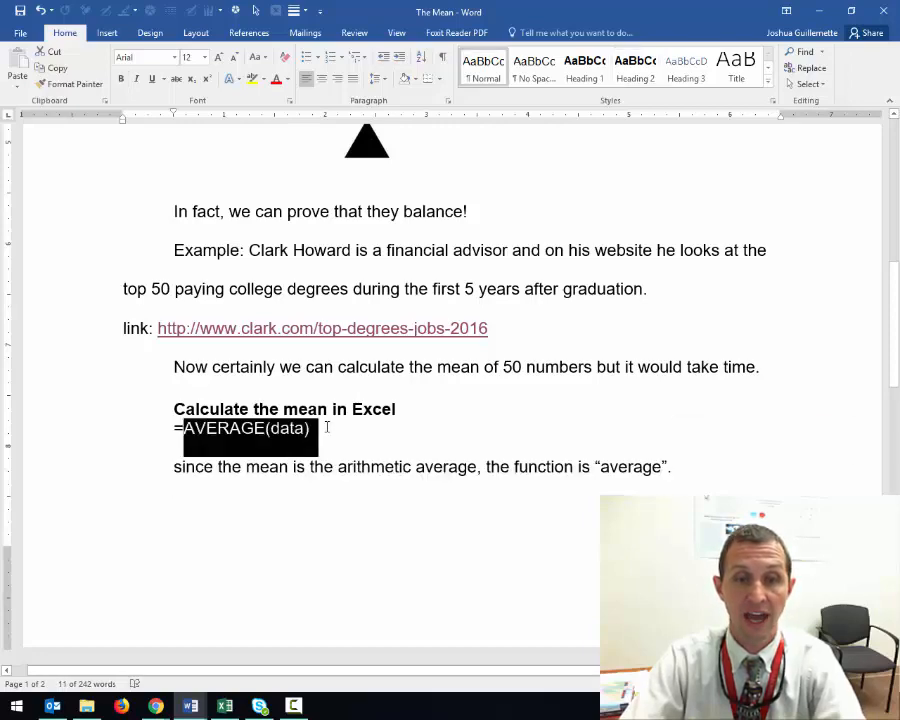
Switch to the Book1 workbook in Excel and enter the label "Mean" in cell D1
{"action": "left_click", "coordinate": [228, 705]}
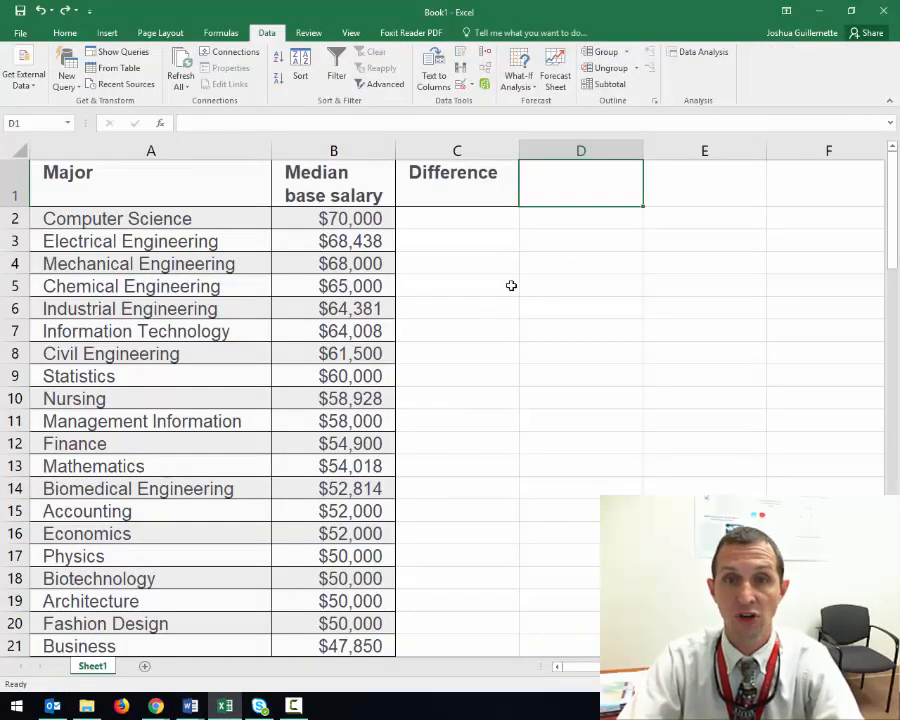
{"action": "type", "text": "MEAn"}
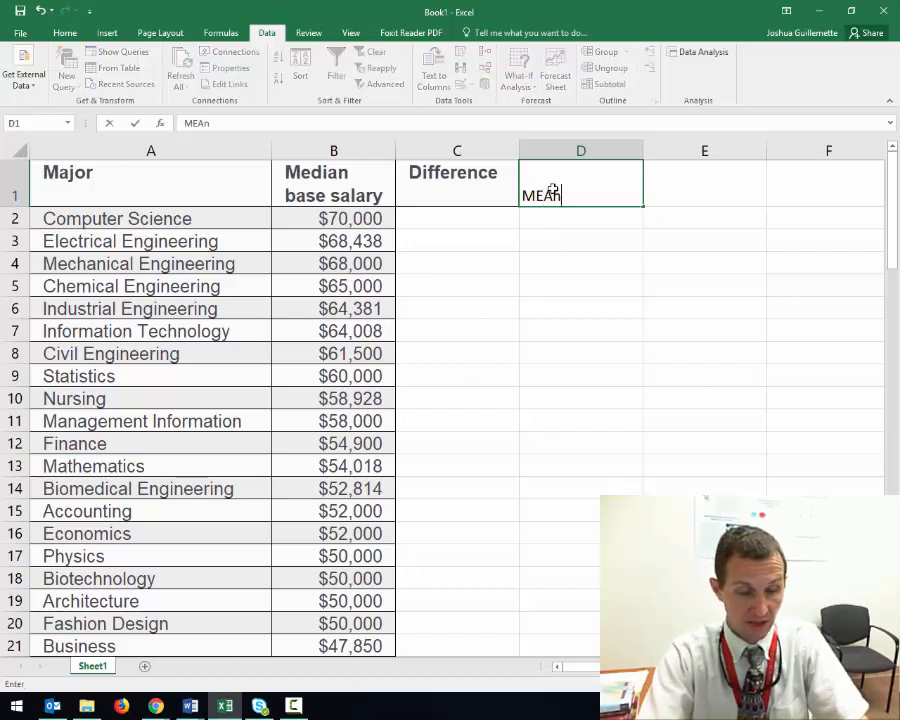
{"action": "key", "text": "Tab"}
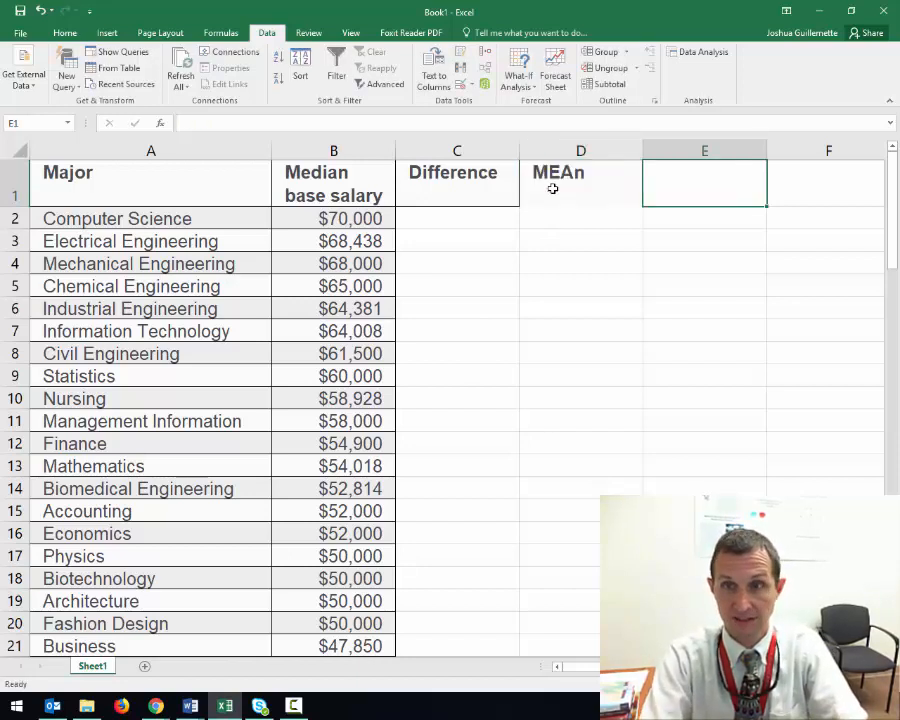
{"action": "left_click", "coordinate": [552, 188]}
{"action": "type", "text": "Mean"}
{"action": "key", "text": "Tab"}
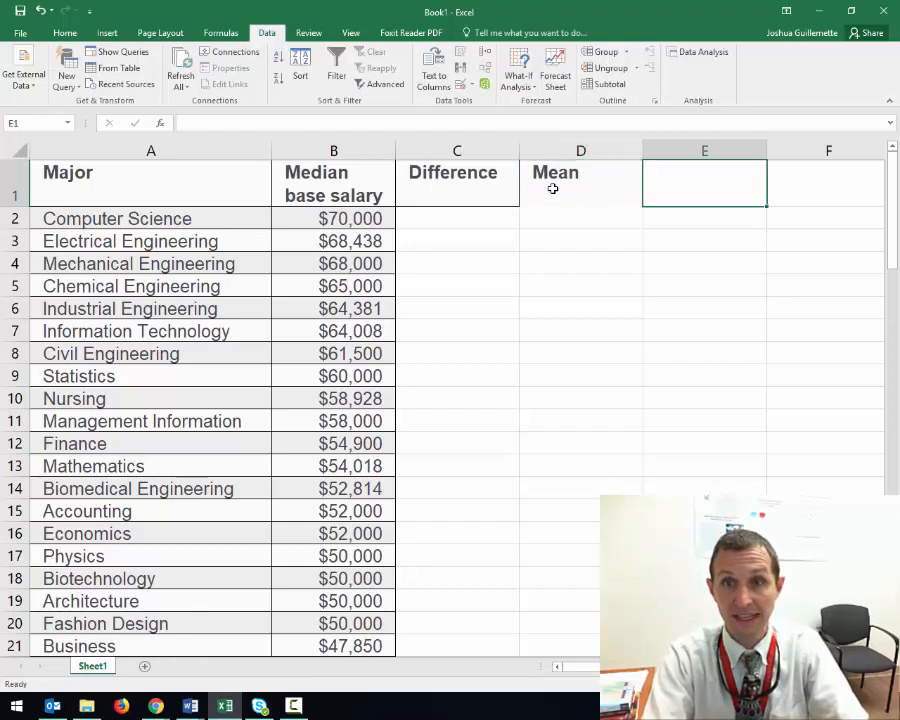
Calculate the mean of the median base salaries in cell E1 with =AVERAGE(B2:B51)
{"action": "type", "text": "="}
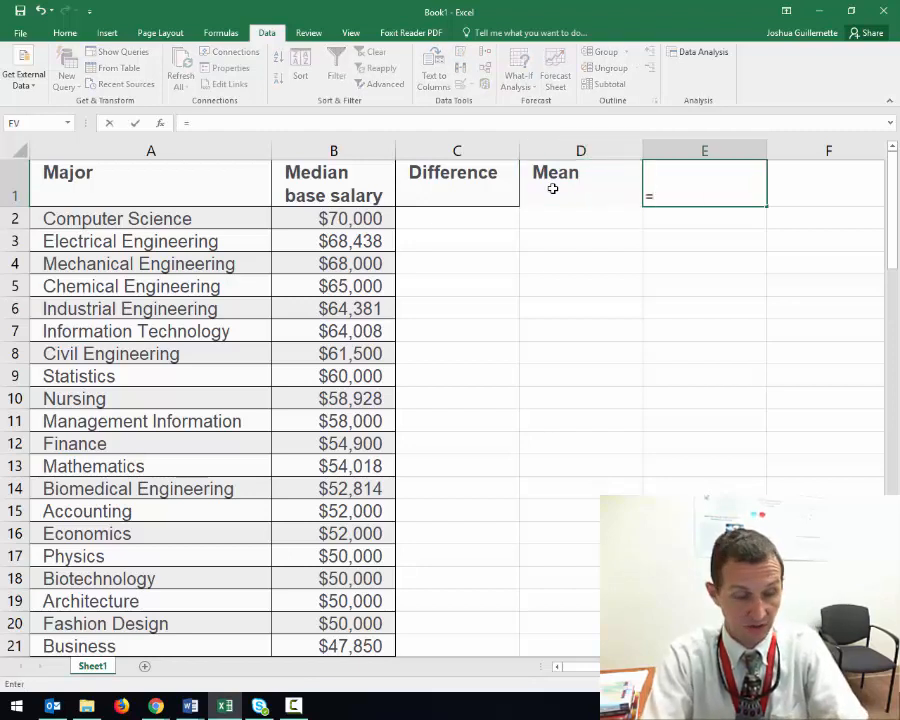
{"action": "type", "text": "aver"}
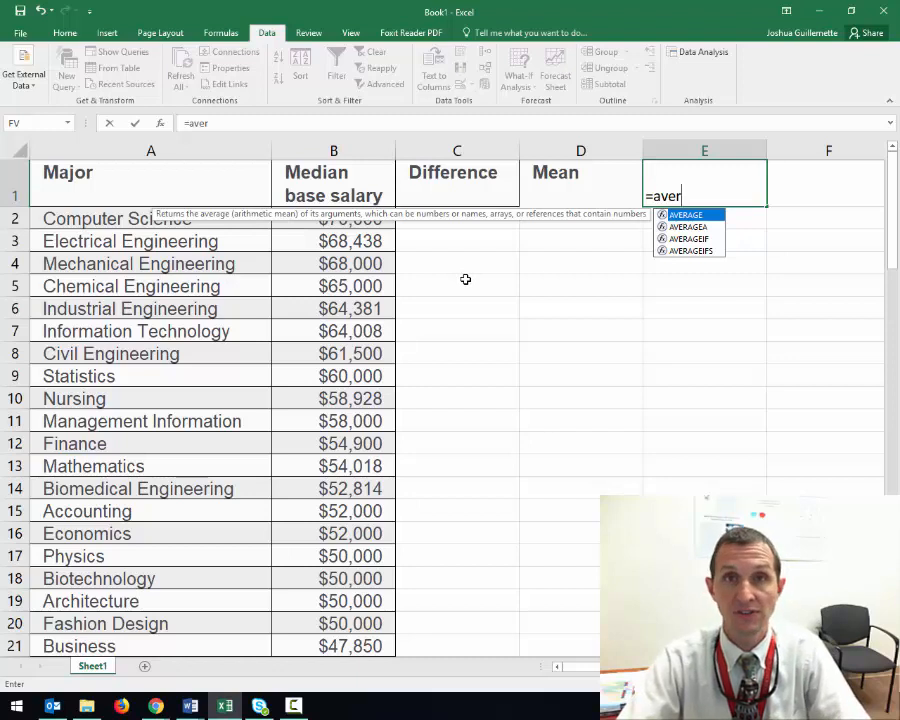
{"action": "key", "text": "Tab"}
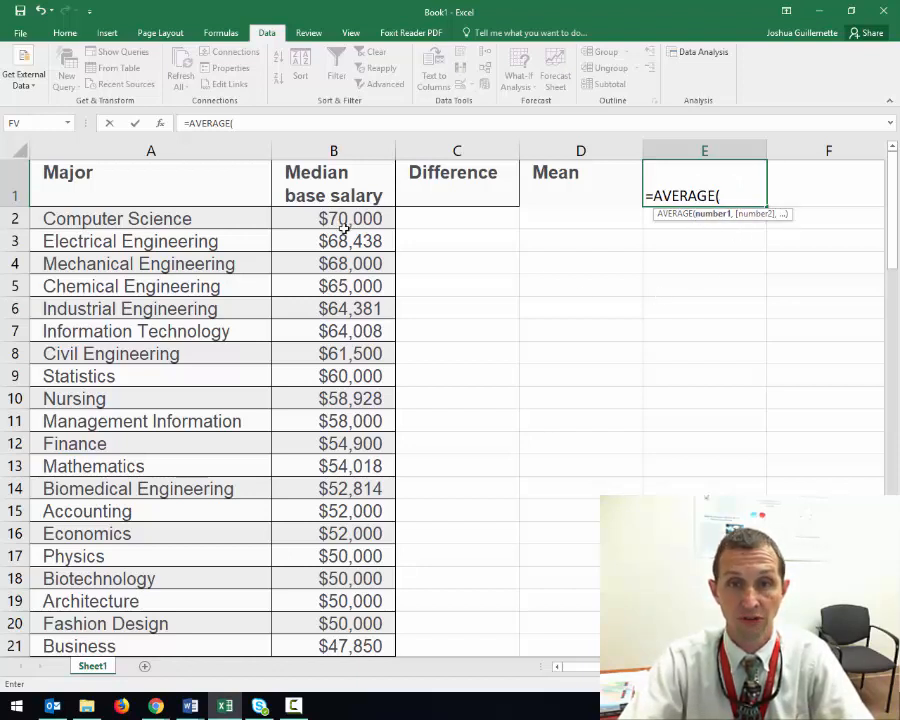
{"action": "left_click_drag", "start_coordinate": [347, 221], "coordinate": [338, 599]}
{"action": "scroll", "coordinate": [530, 312], "scroll_direction": "up", "scroll_amount": 10}
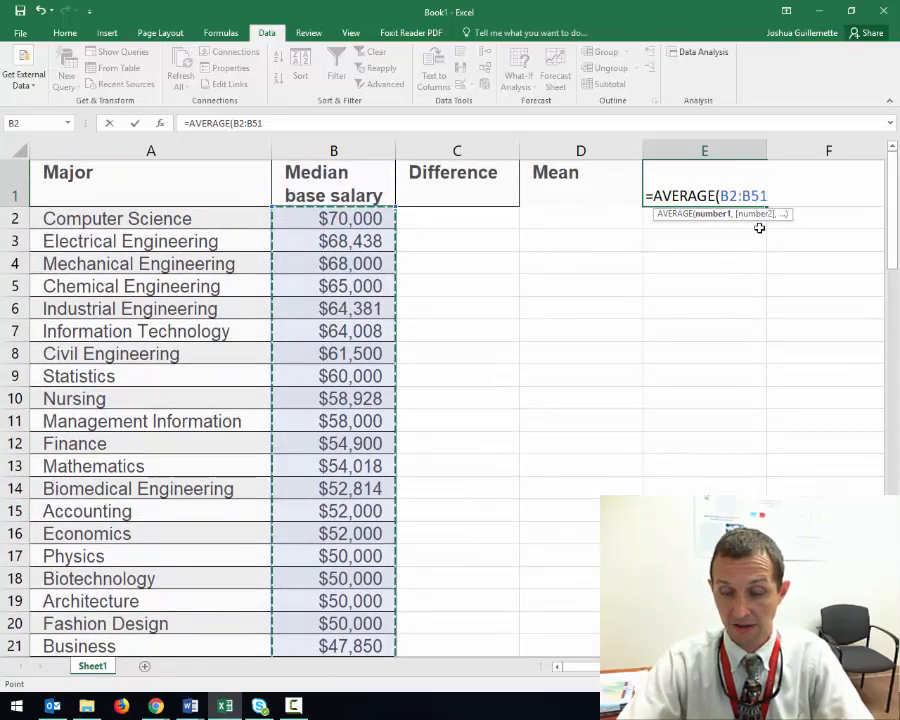
{"action": "key", "text": "Return"}
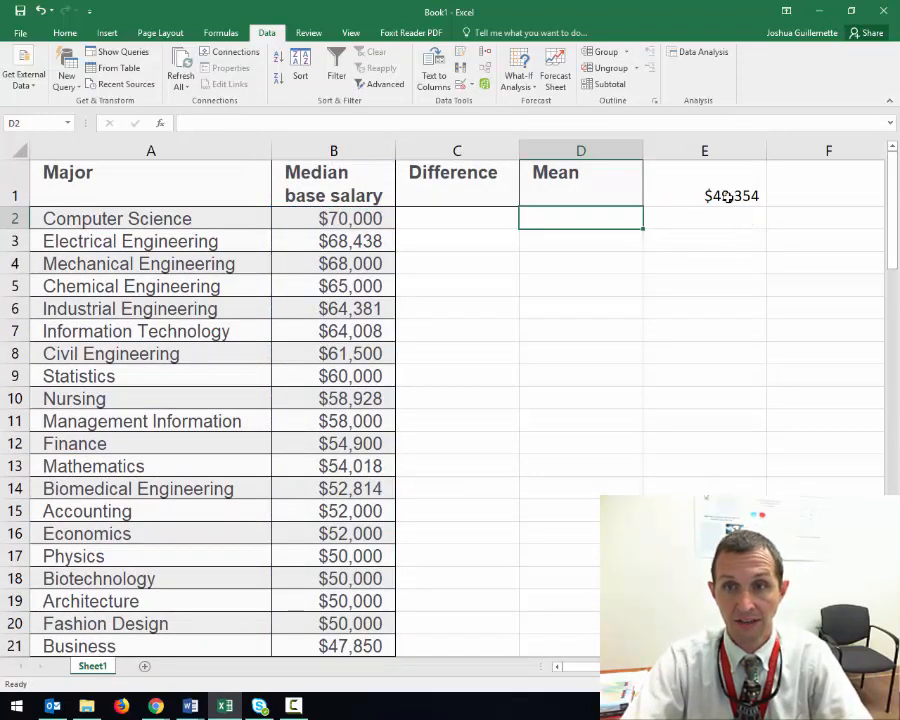
Examine the parts of the AVERAGE formula in cell E1 without changing it
{"action": "left_click", "coordinate": [727, 196]}
{"action": "left_click", "coordinate": [188, 122]}
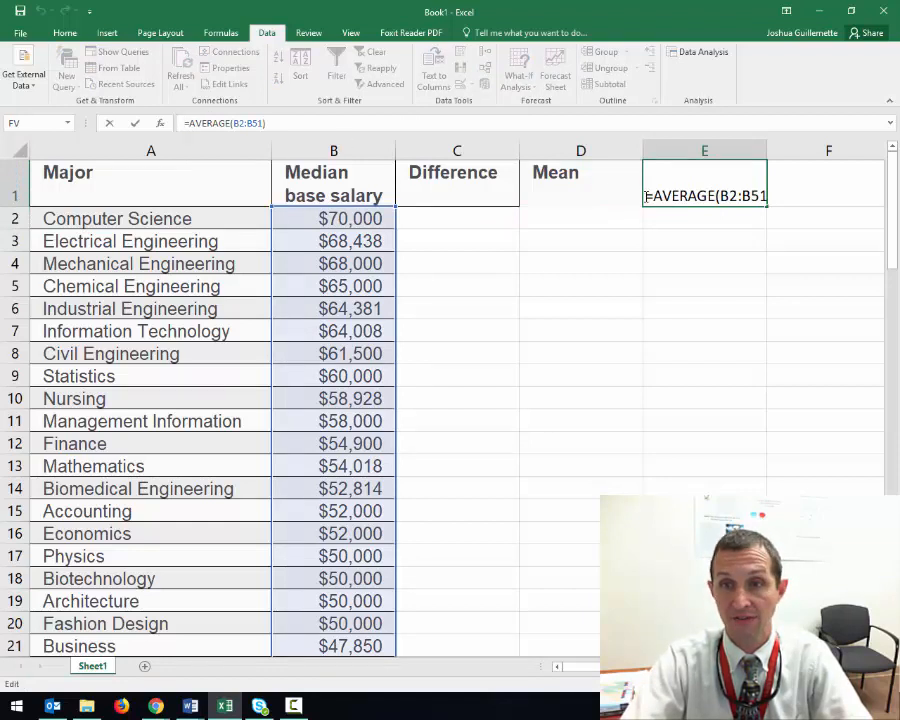
{"action": "left_click_drag", "start_coordinate": [647, 197], "coordinate": [653, 196]}
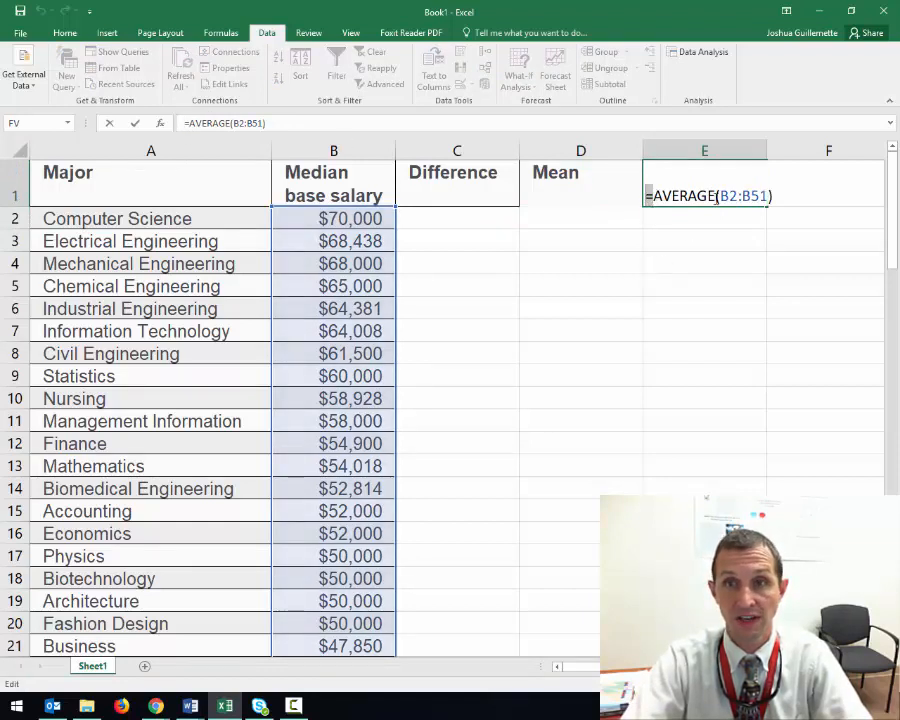
{"action": "left_click", "coordinate": [717, 196]}
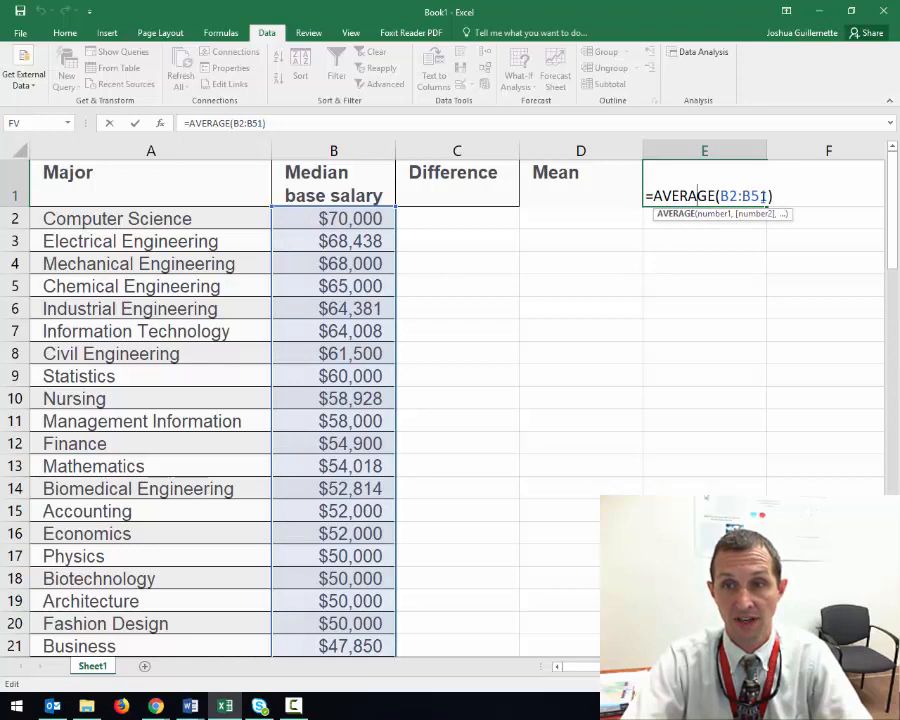
{"action": "key", "text": "Return"}
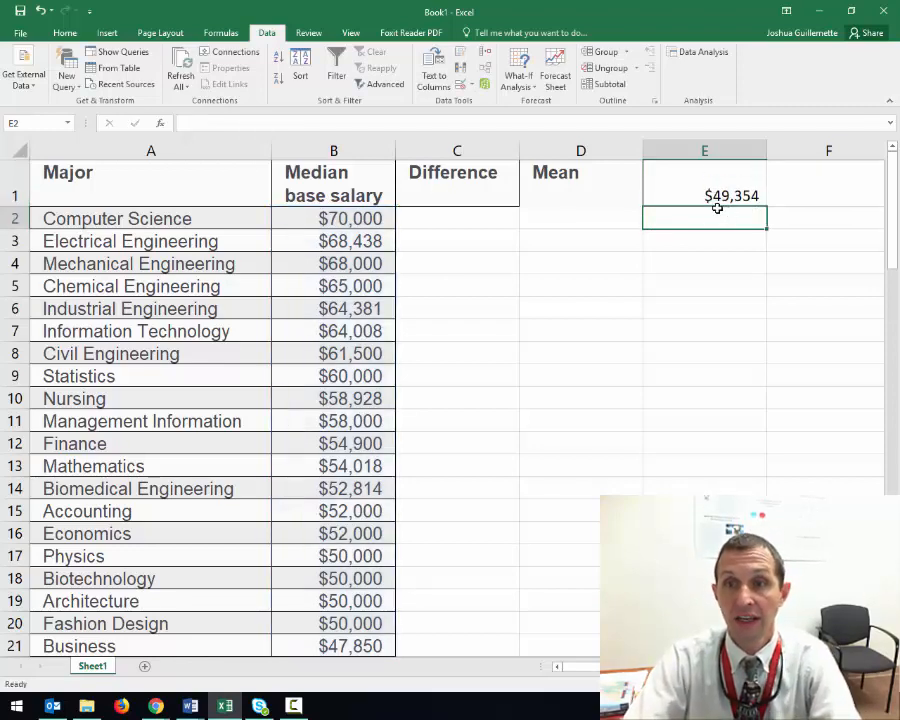
Switch to the Word document "The Mean" and highlight the passage about subtracting the mean from all the data
{"action": "left_click", "coordinate": [190, 706]}
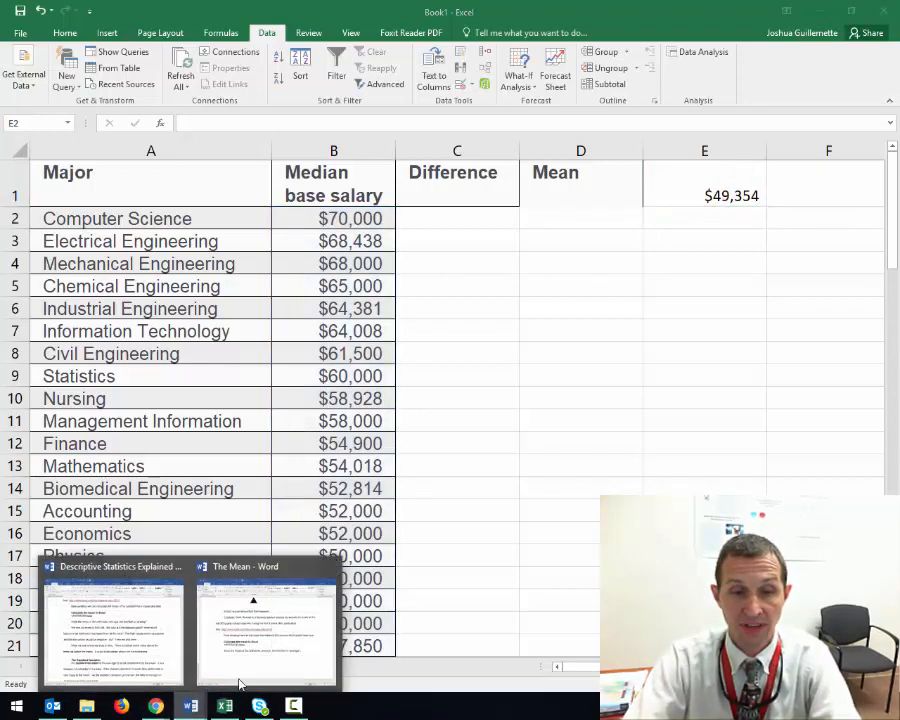
{"action": "left_click", "coordinate": [240, 685]}
{"action": "scroll", "coordinate": [360, 396], "scroll_direction": "down", "scroll_amount": 10}
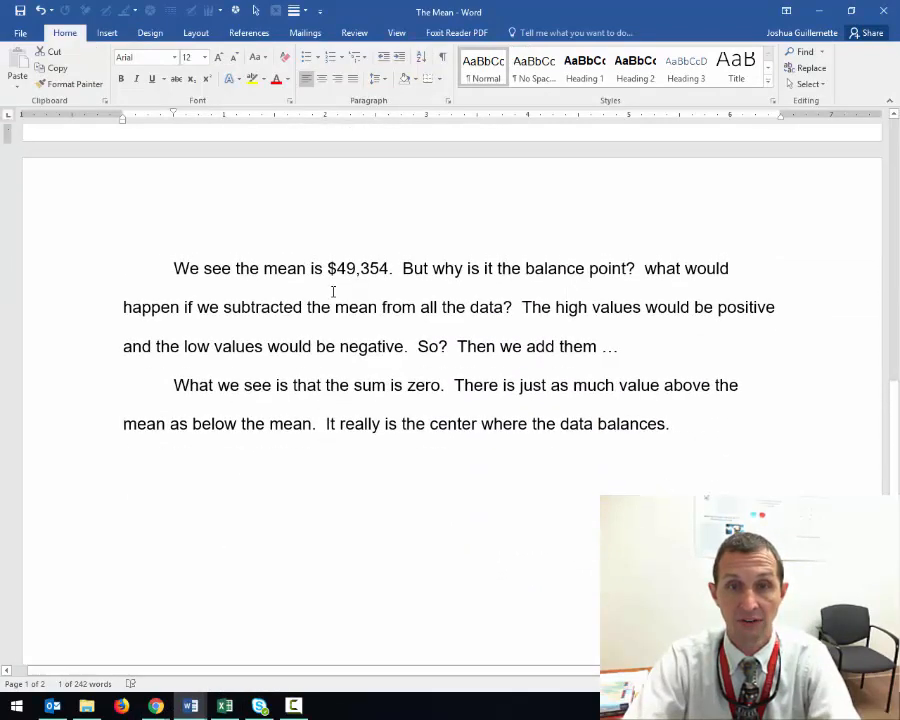
{"action": "left_click_drag", "start_coordinate": [328, 269], "coordinate": [375, 308]}
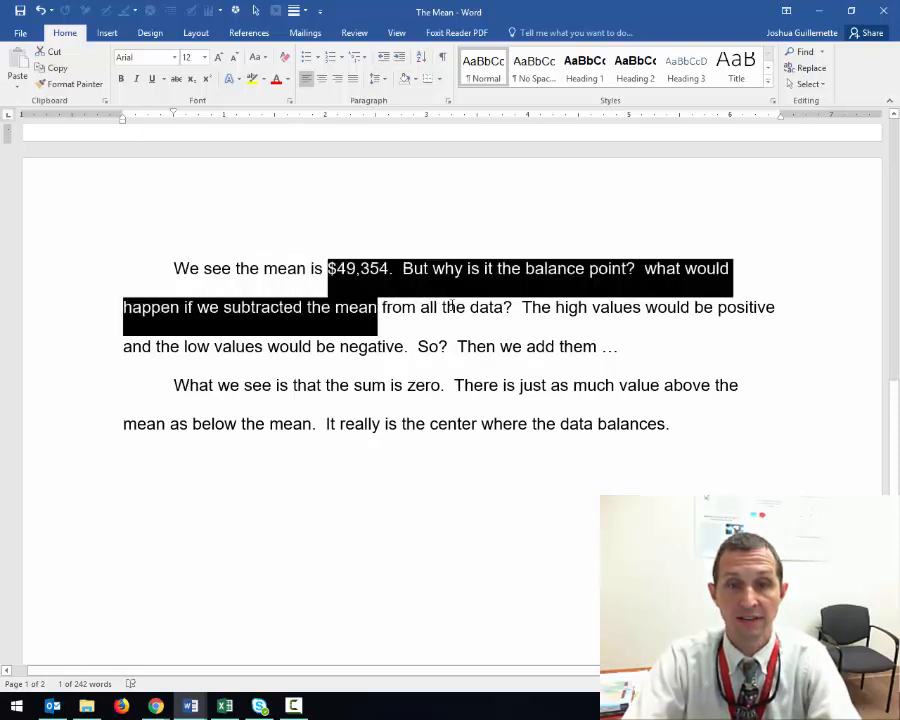
{"action": "left_click_drag", "start_coordinate": [452, 307], "coordinate": [508, 312]}
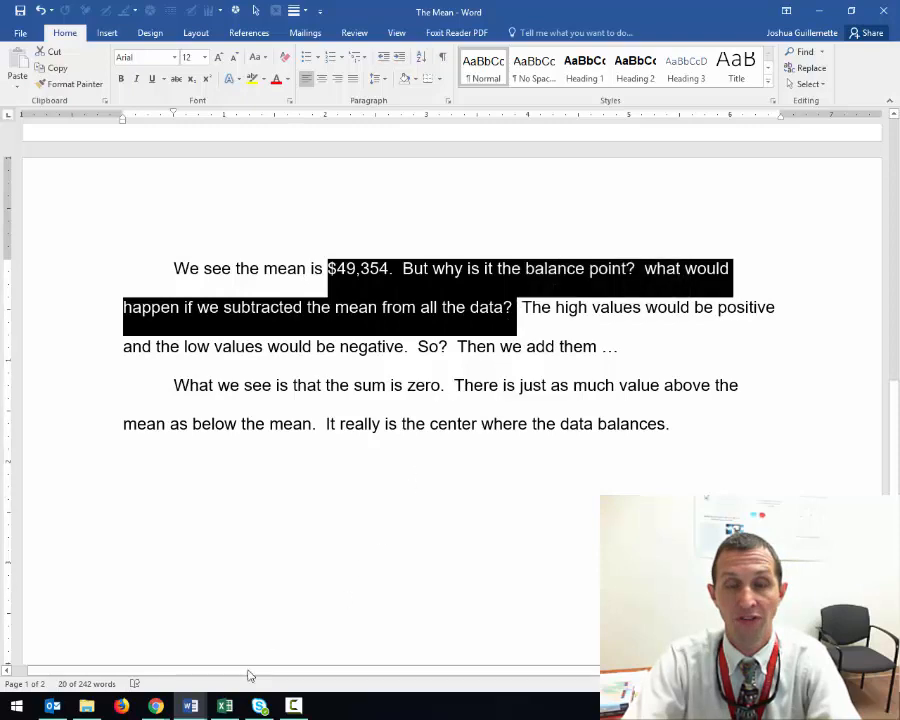
Switch back to the Excel workbook and enter =B2-$E$1 in cell C2, with an absolute reference to the mean
{"action": "left_click", "coordinate": [225, 706]}
{"action": "left_click", "coordinate": [465, 176]}
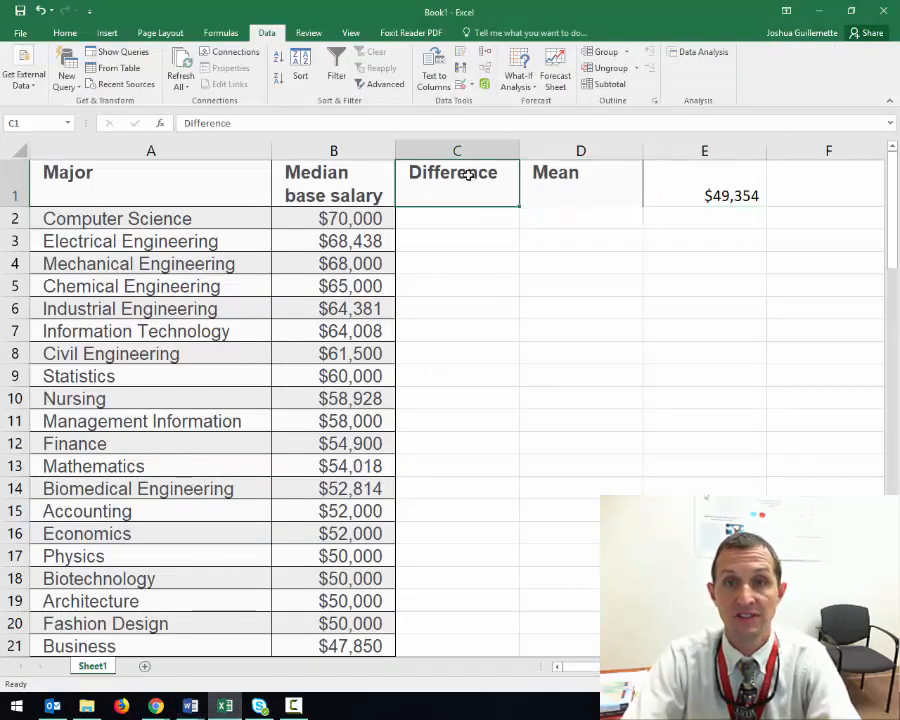
{"action": "left_click", "coordinate": [465, 212]}
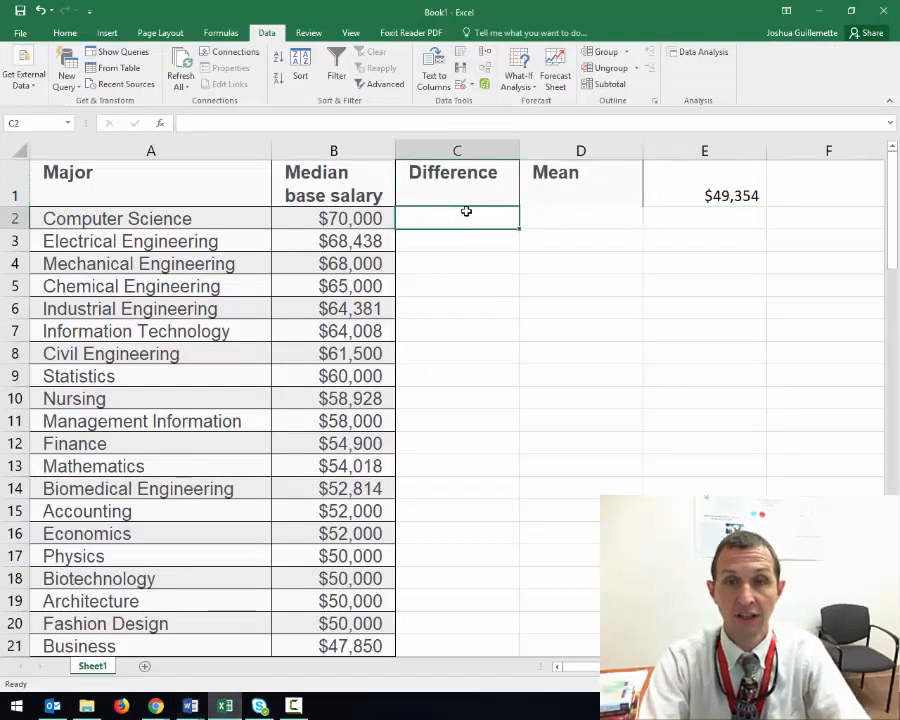
{"action": "type", "text": "="}
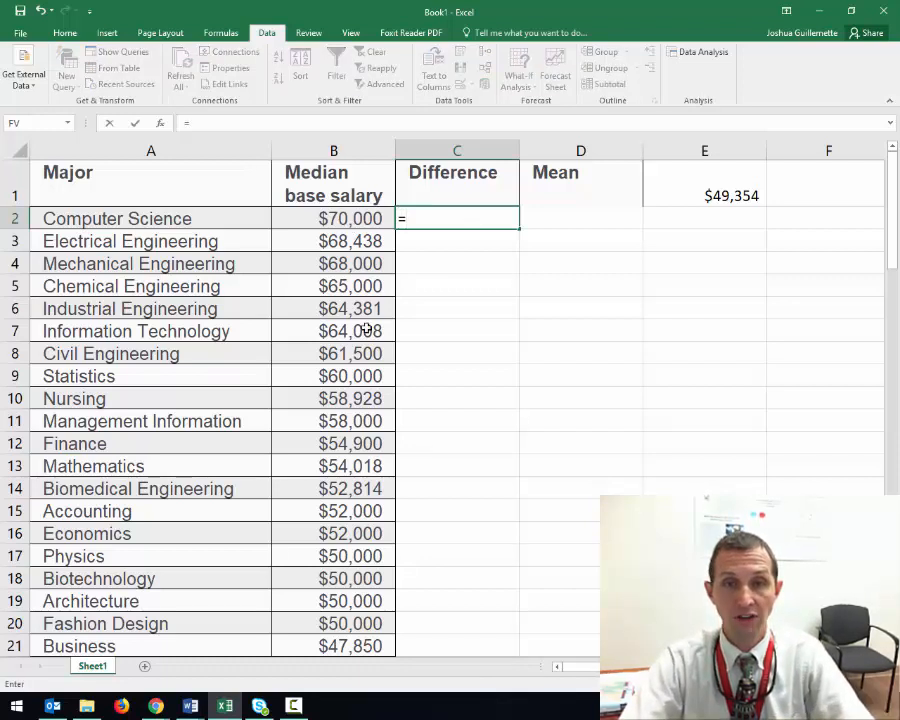
{"action": "left_click", "coordinate": [338, 219]}
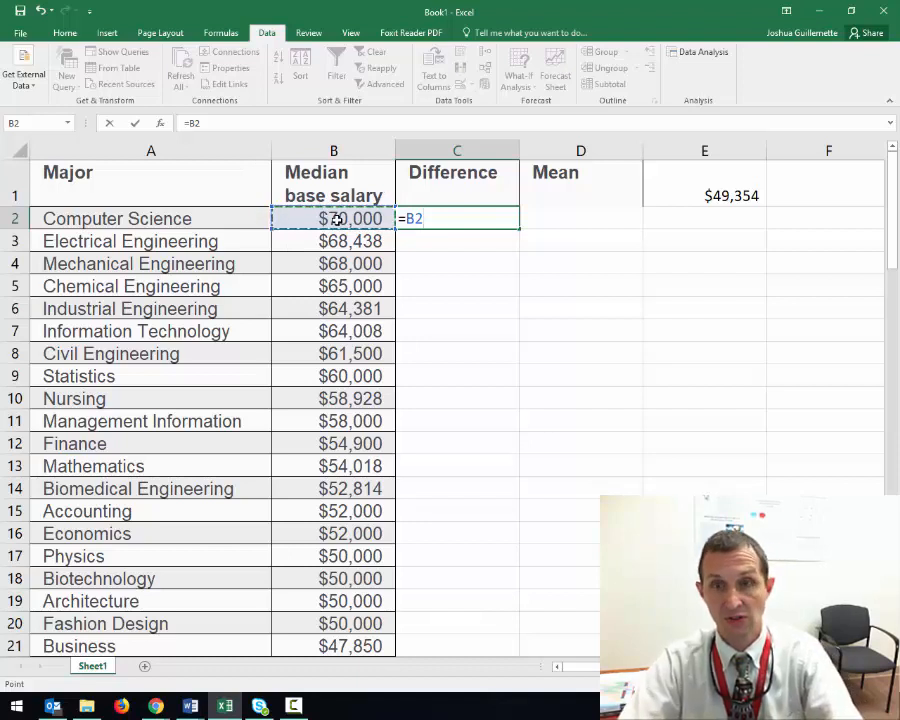
{"action": "type", "text": "-"}
{"action": "left_click", "coordinate": [697, 187]}
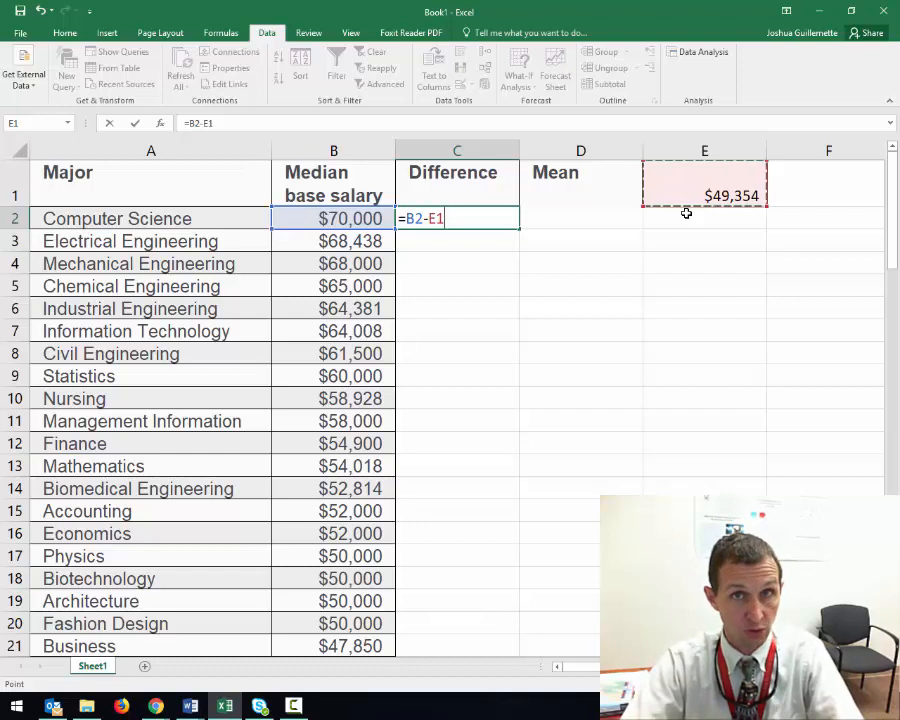
{"action": "key", "text": "F4"}
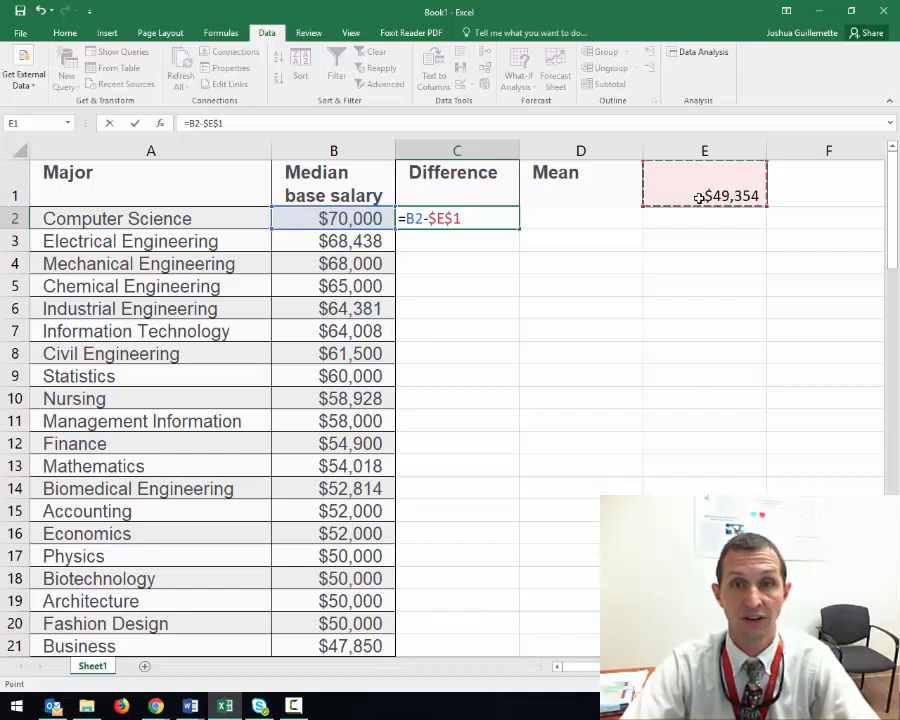
{"action": "key", "text": "Return"}
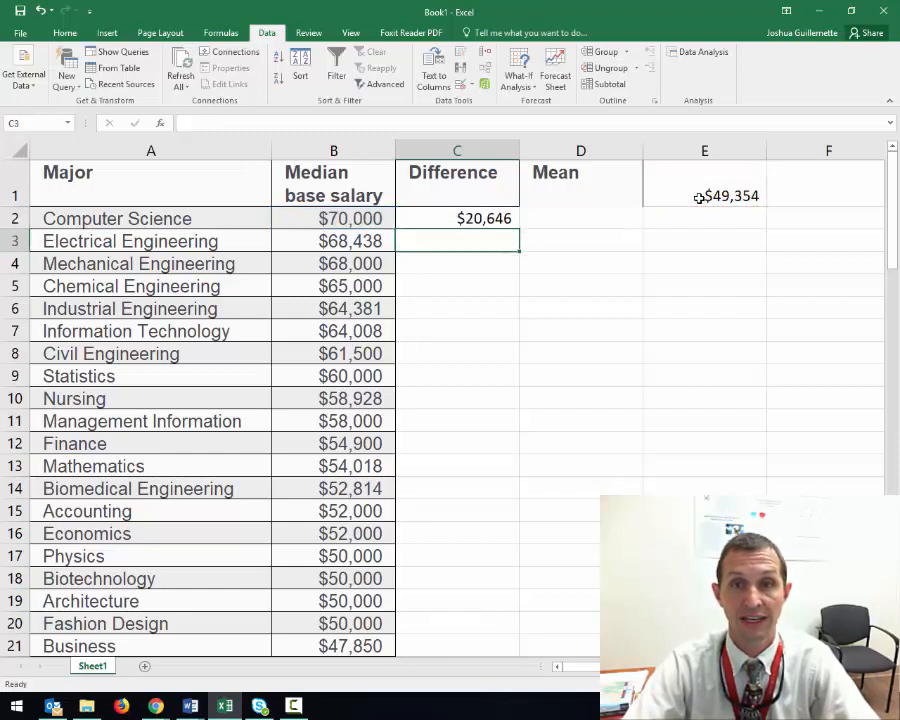
Fill the difference formula from C2 down through C51 for all the majors
{"action": "left_click", "coordinate": [450, 219]}
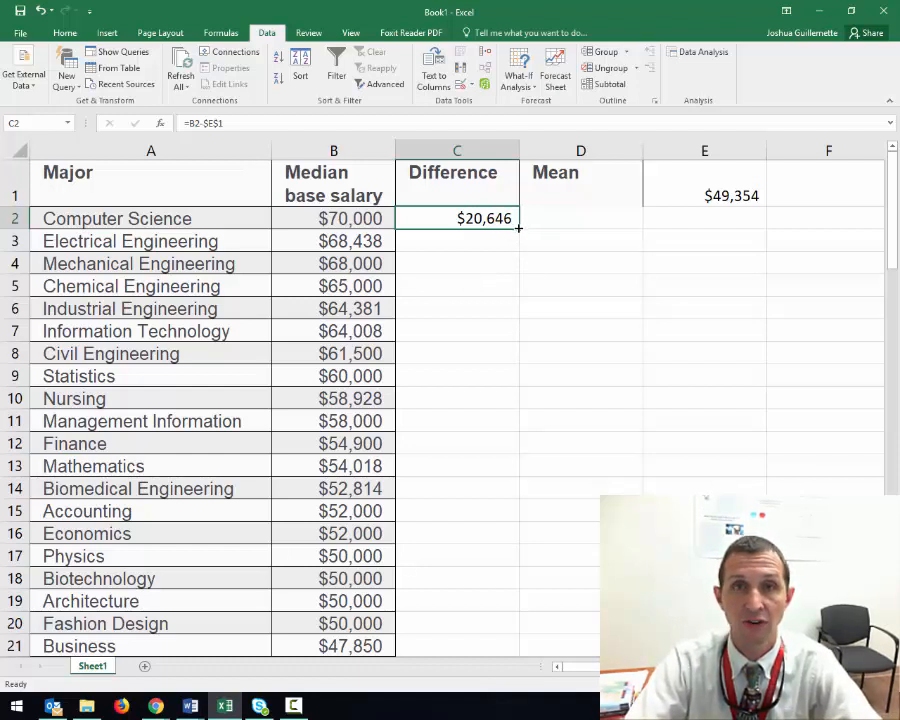
{"action": "left_click_drag", "start_coordinate": [518, 228], "coordinate": [525, 629]}
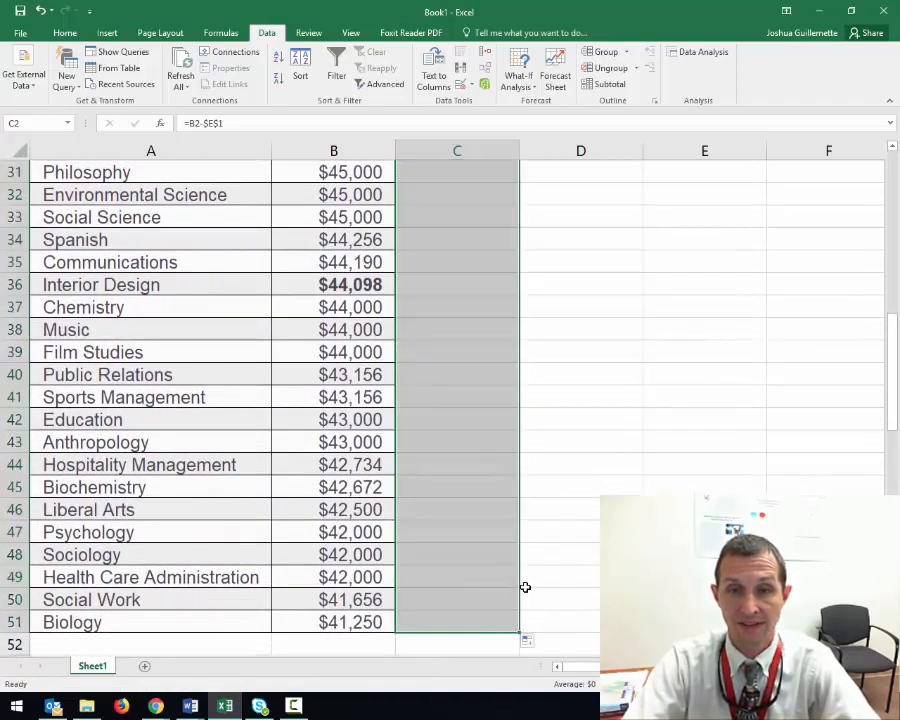
{"action": "scroll", "coordinate": [482, 426], "scroll_direction": "up", "scroll_amount": 7}
{"action": "scroll", "coordinate": [499, 306], "scroll_direction": "up", "scroll_amount": 3}
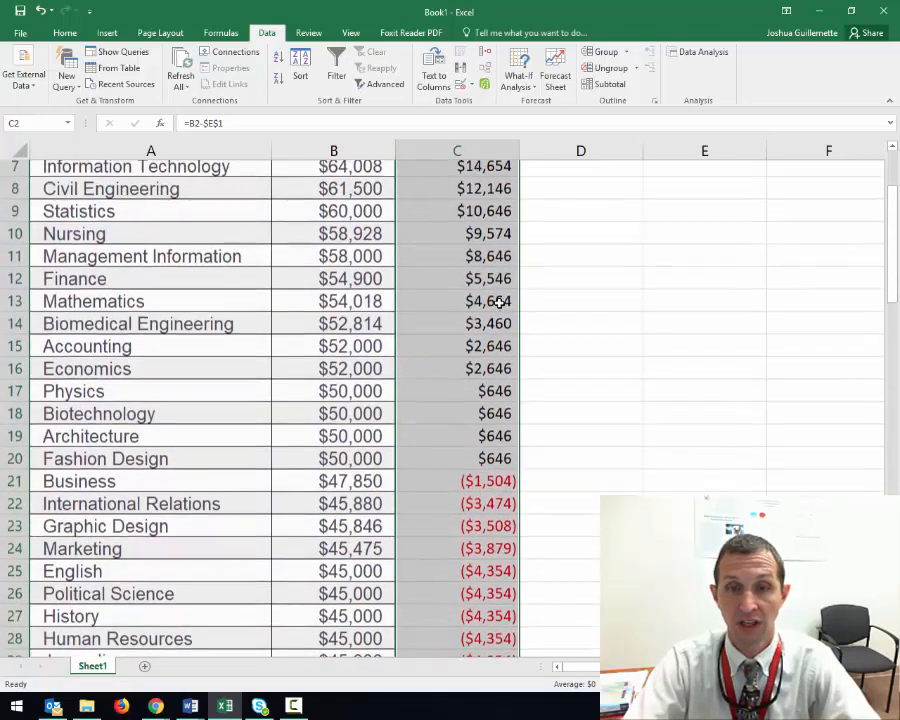
Inspect the copied formulas in cells C3 and C4 to check which cells they reference
{"action": "left_click", "coordinate": [482, 238]}
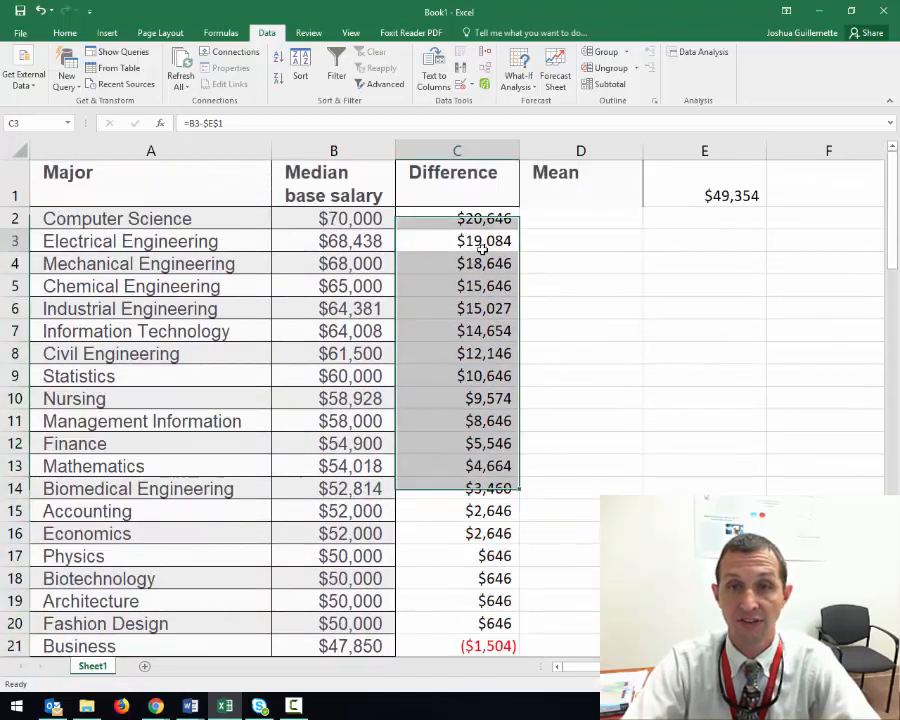
{"action": "left_click", "coordinate": [253, 122]}
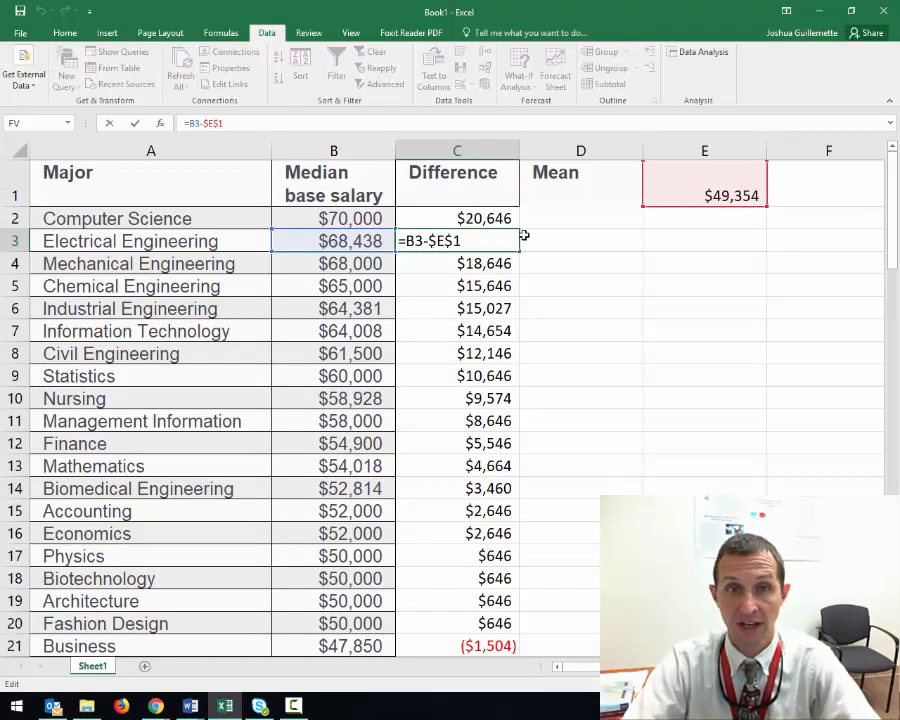
{"action": "key", "text": "Return"}
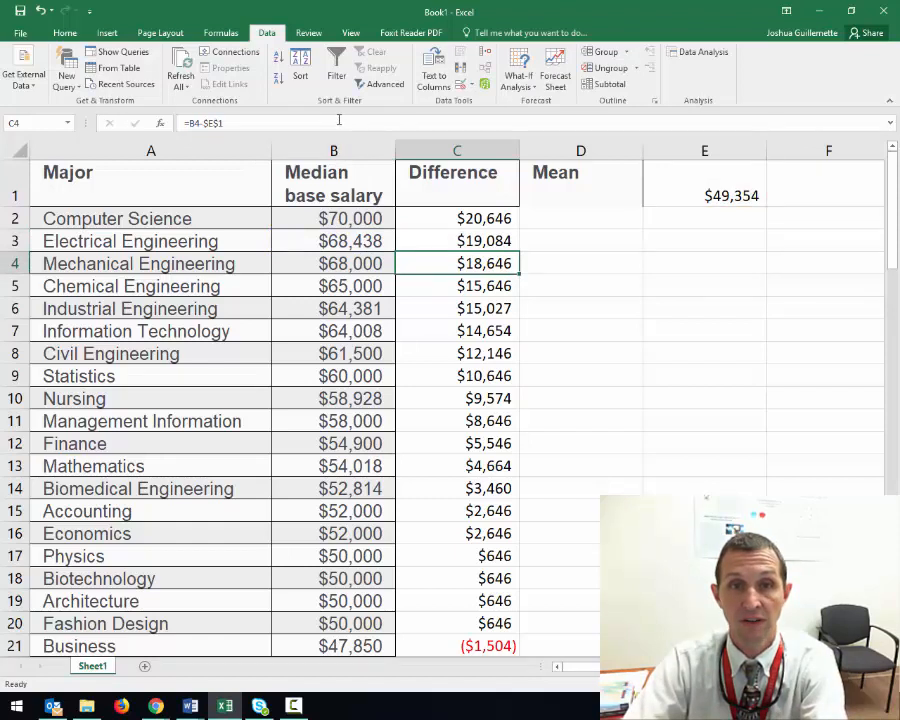
{"action": "left_click", "coordinate": [339, 119]}
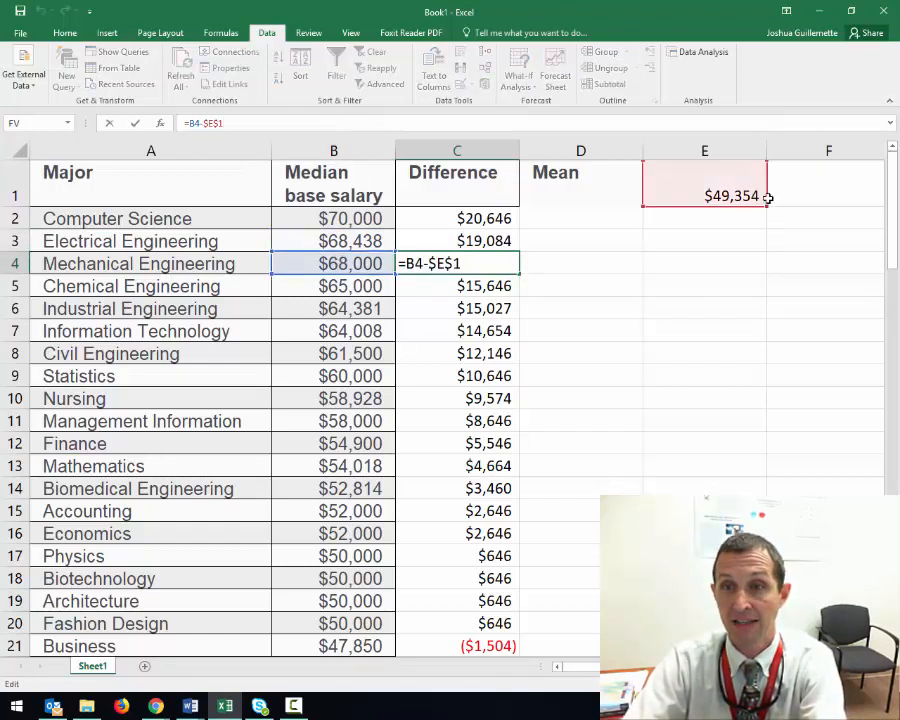
{"action": "key", "text": "Return"}
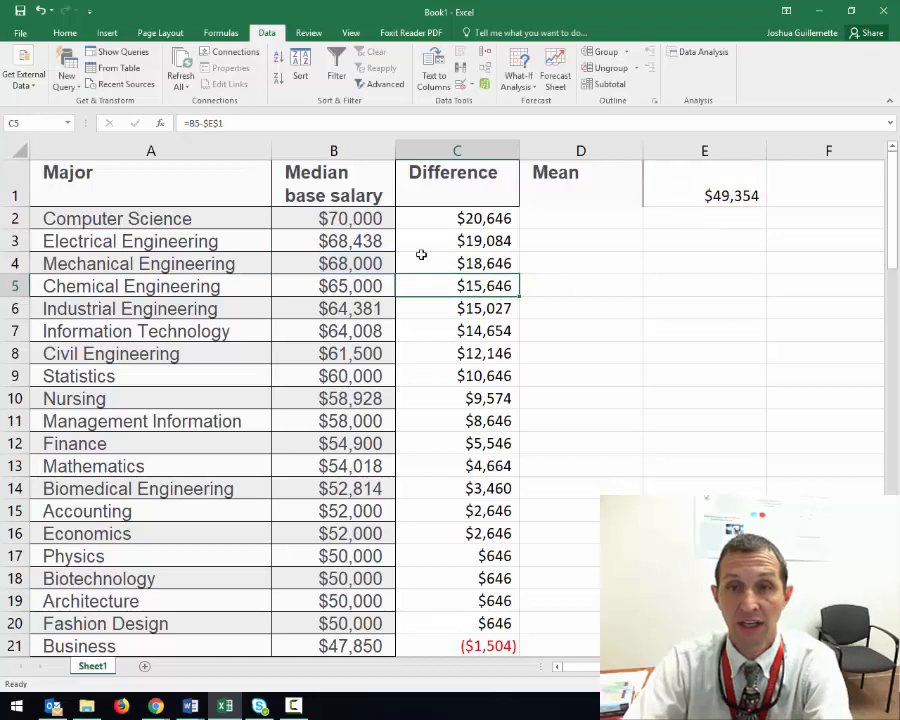
Highlight the positive differences in C2:C20 and the salaries in B20:B21 where the differences change sign
{"action": "left_click_drag", "start_coordinate": [468, 216], "coordinate": [486, 625]}
{"action": "scroll", "coordinate": [587, 429], "scroll_direction": "down", "scroll_amount": 2}
{"action": "scroll", "coordinate": [587, 429], "scroll_direction": "down", "scroll_amount": 2}
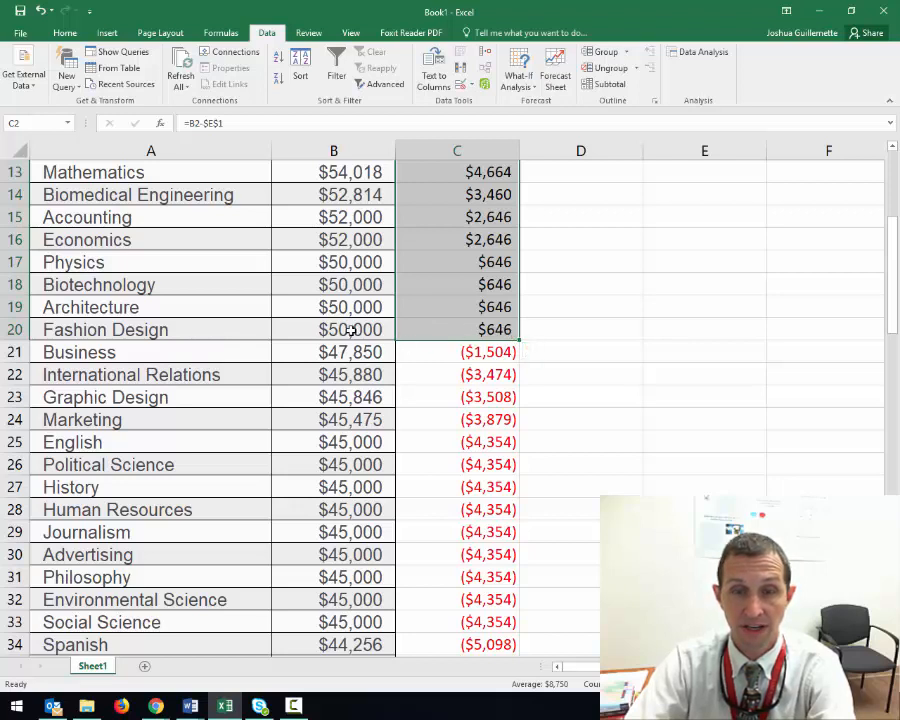
{"action": "left_click_drag", "start_coordinate": [352, 328], "coordinate": [352, 348]}
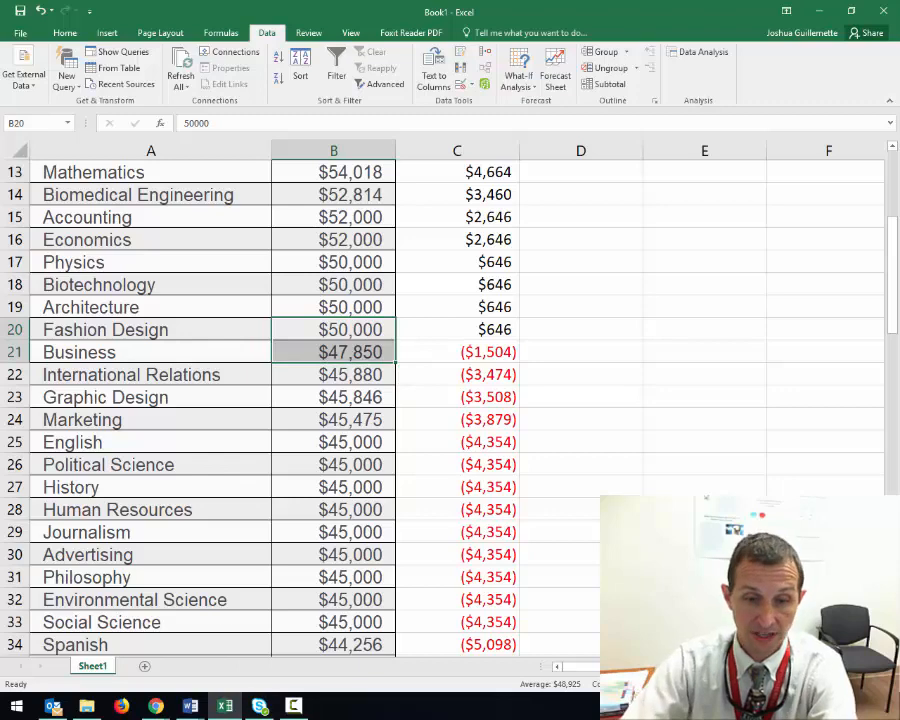
Switch to the Word document "The Mean" and highlight the passage about high values being positive and low values negative
{"action": "mouse_move", "coordinate": [190, 706]}
{"action": "left_click", "coordinate": [247, 652]}
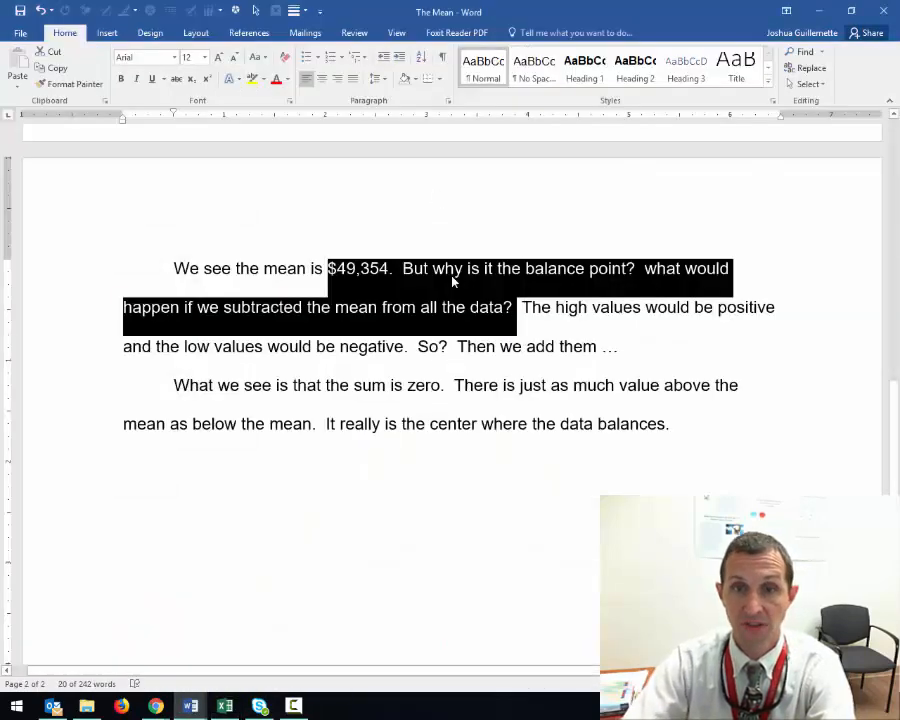
{"action": "left_click_drag", "start_coordinate": [522, 307], "coordinate": [624, 348]}
Highlight the positive differences C2:C20 in the Excel workbook and compare them with the balance diagram in the Word document "The Mean"
{"action": "left_click", "coordinate": [225, 706]}
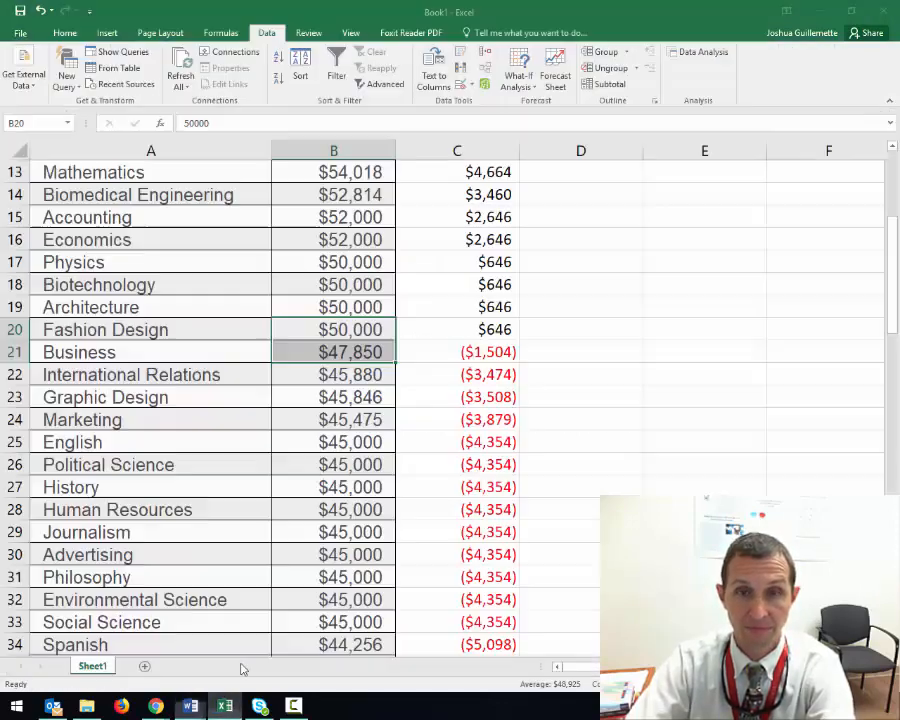
{"action": "scroll", "coordinate": [465, 395], "scroll_direction": "up", "scroll_amount": 4}
{"action": "left_click_drag", "start_coordinate": [457, 219], "coordinate": [487, 625]}
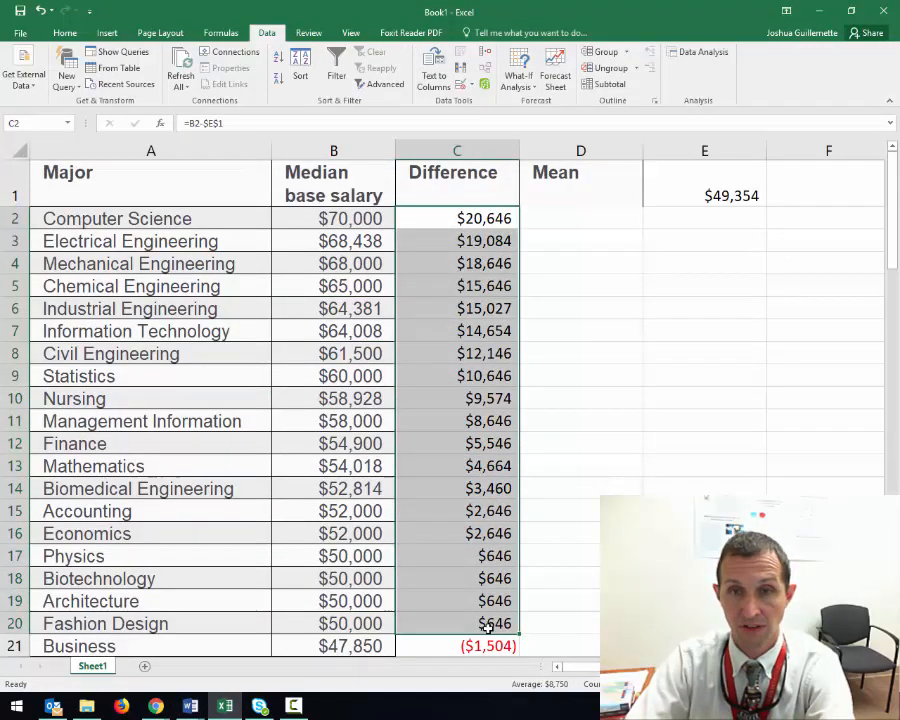
{"action": "scroll", "coordinate": [487, 625], "scroll_direction": "down", "scroll_amount": 3}
{"action": "left_click", "coordinate": [190, 706]}
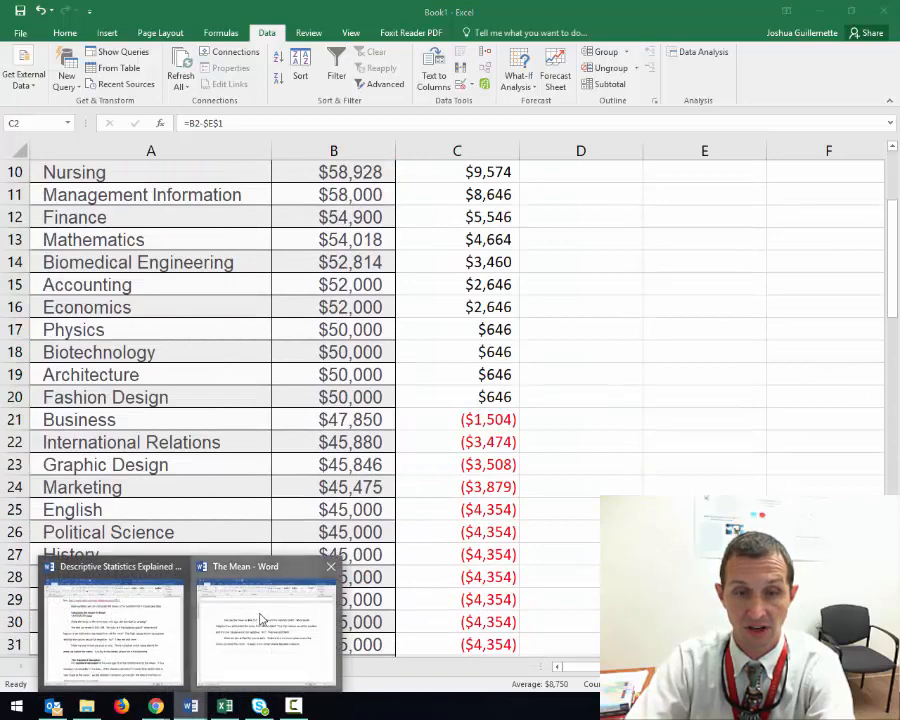
{"action": "left_click", "coordinate": [263, 619]}
{"action": "scroll", "coordinate": [396, 395], "scroll_direction": "up", "scroll_amount": 8}
{"action": "scroll", "coordinate": [398, 393], "scroll_direction": "up", "scroll_amount": 3}
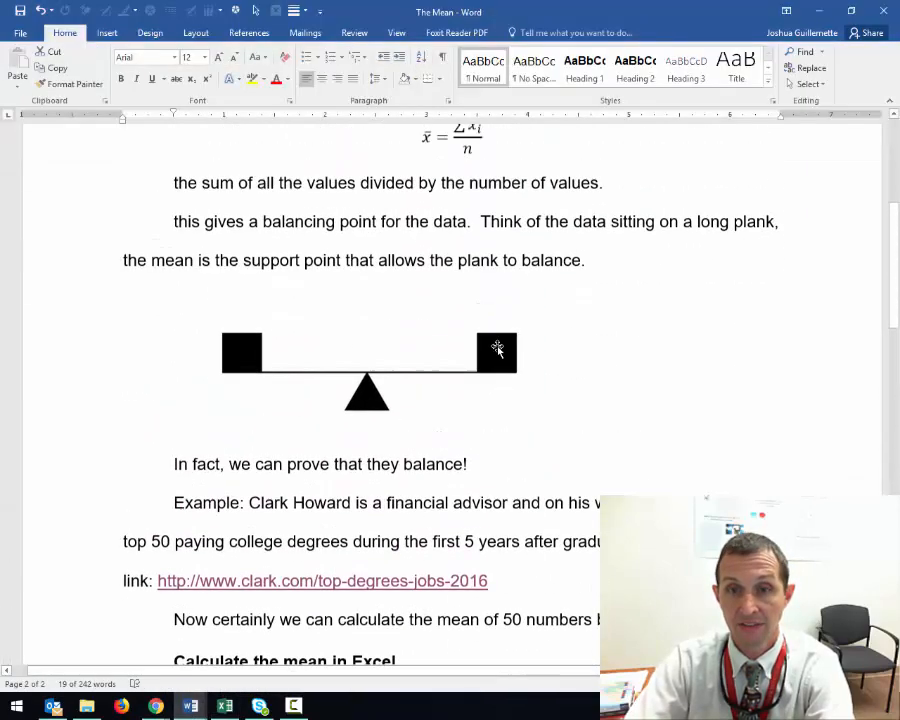
Highlight the negative differences C21:C51 in the Excel workbook and relate them to the balance diagram in the Word document "The Mean"
{"action": "left_click", "coordinate": [222, 708]}
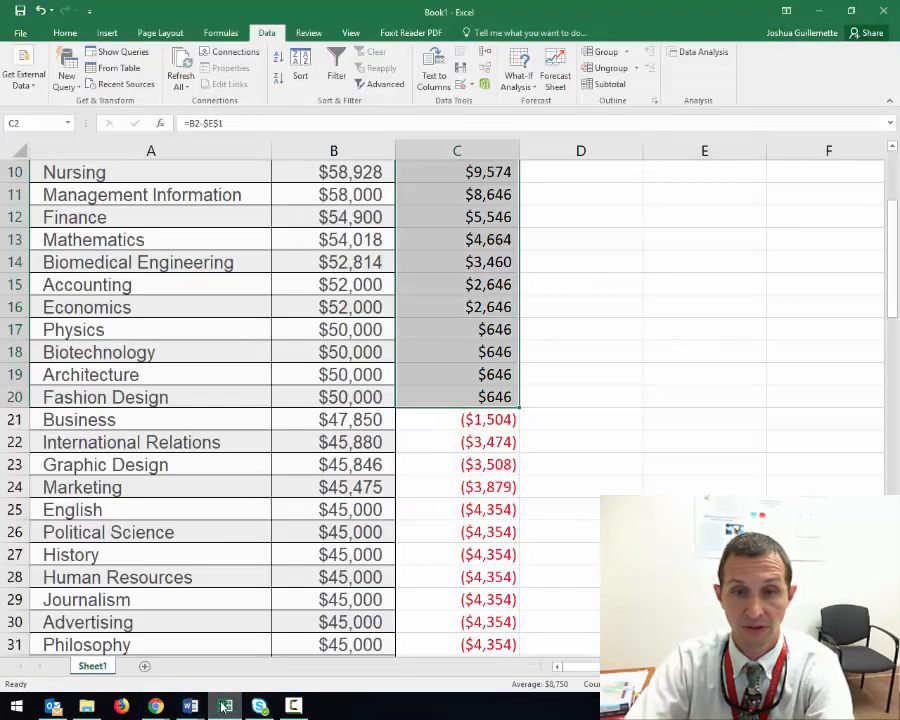
{"action": "left_click_drag", "start_coordinate": [460, 417], "coordinate": [471, 642]}
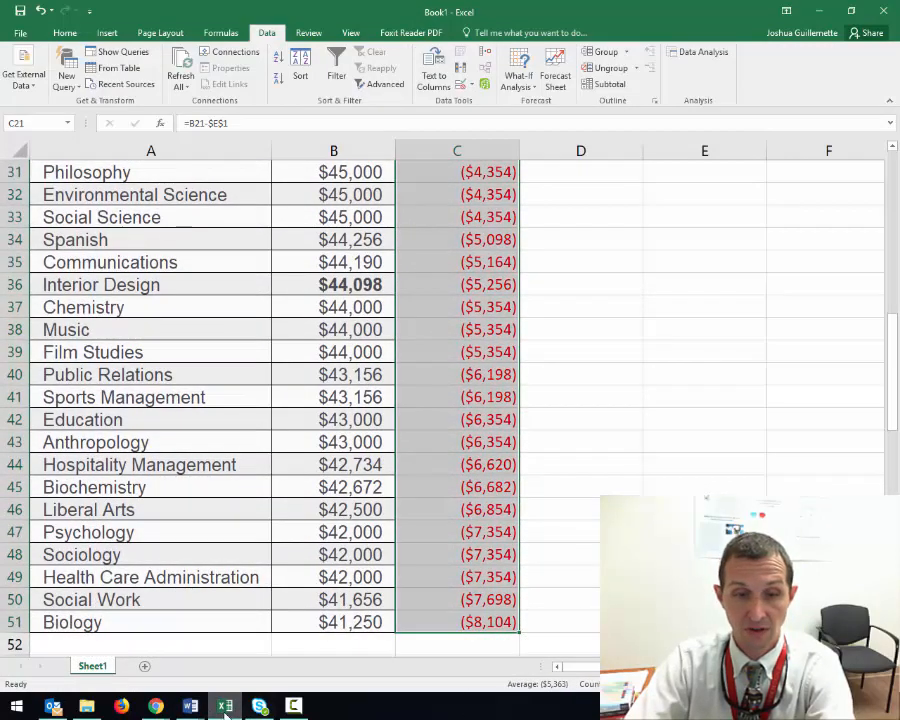
{"action": "left_click", "coordinate": [190, 706]}
{"action": "left_click", "coordinate": [259, 649]}
{"action": "left_click", "coordinate": [250, 341]}
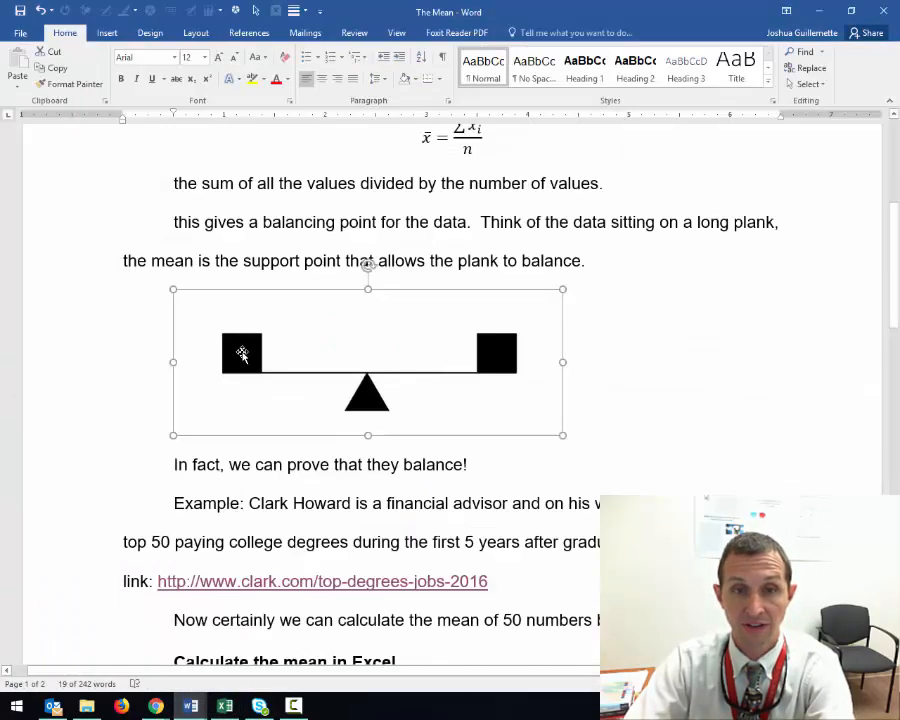
{"action": "left_click", "coordinate": [342, 543]}
Switch back to the Excel workbook and enter the label Sum in cell B53 below the data
{"action": "left_click", "coordinate": [225, 706]}
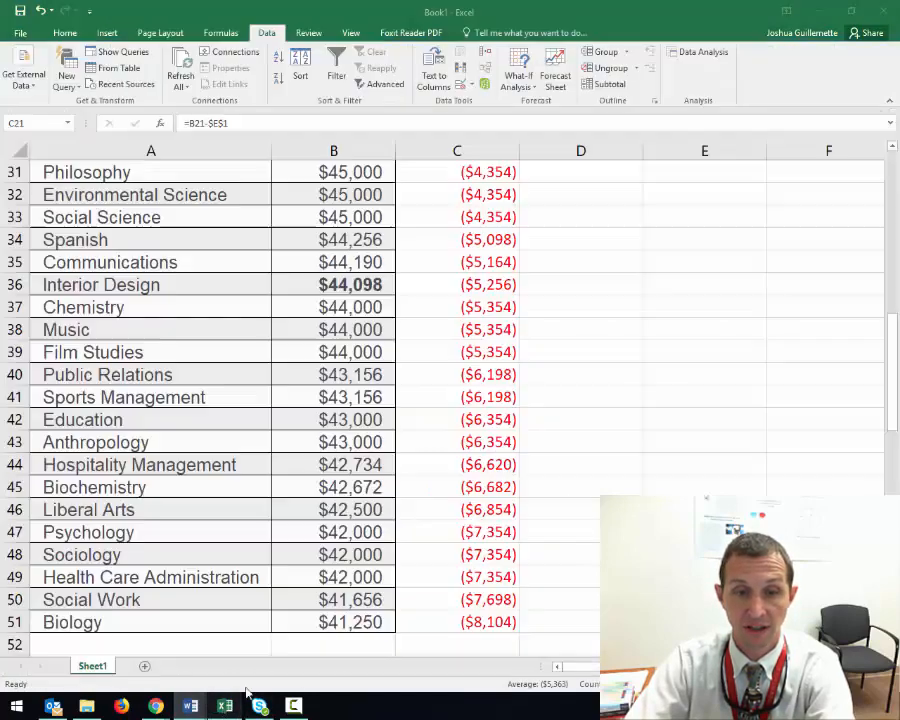
{"action": "scroll", "coordinate": [406, 545], "scroll_direction": "down", "scroll_amount": 2}
{"action": "left_click", "coordinate": [423, 533]}
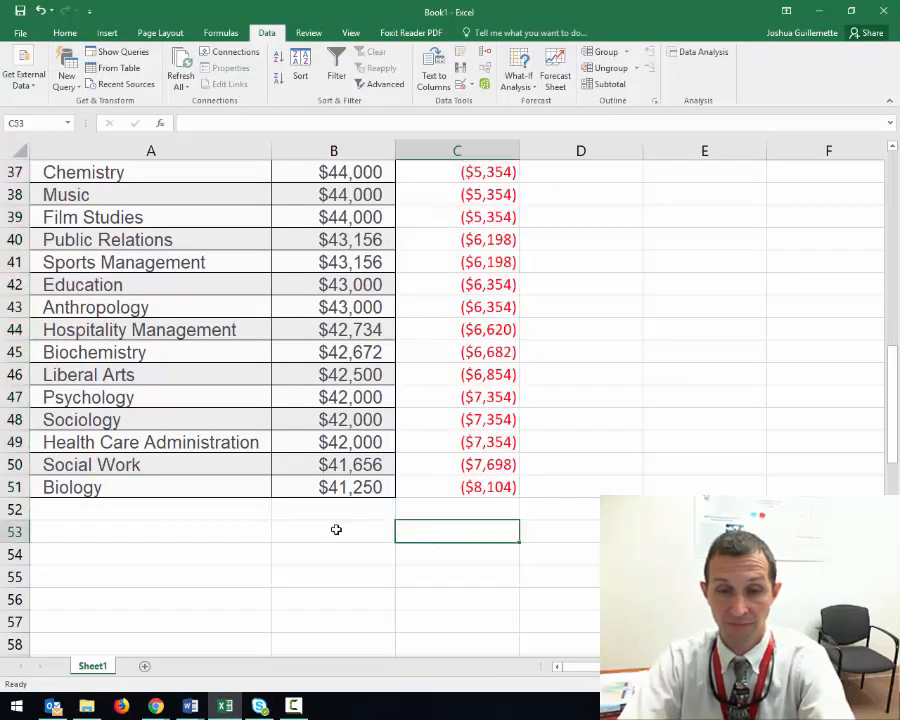
{"action": "left_click", "coordinate": [333, 528]}
{"action": "type", "text": "Sum"}
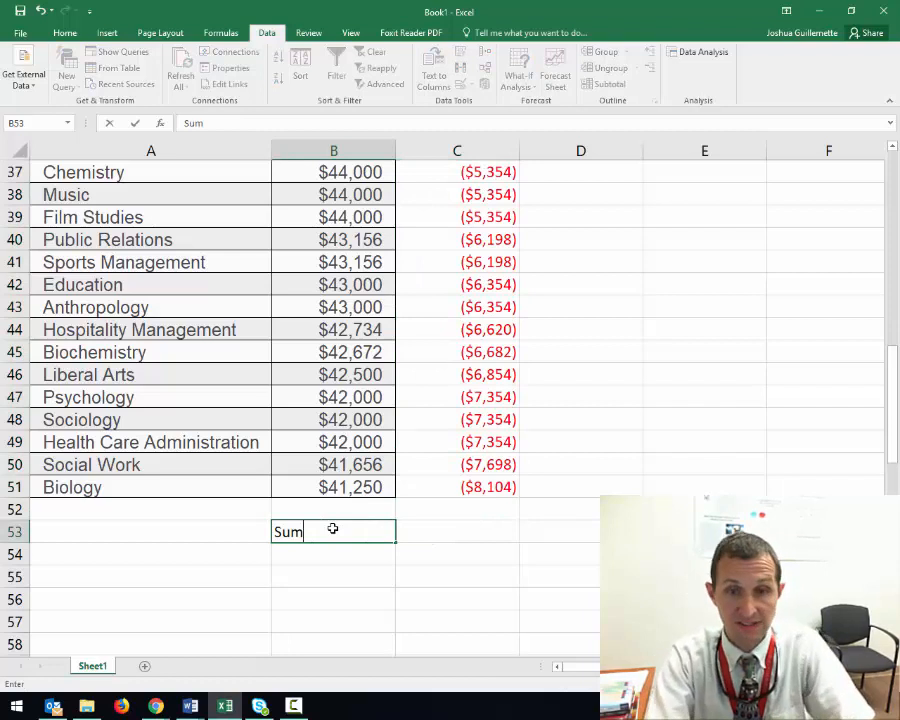
{"action": "key", "text": "Tab"}
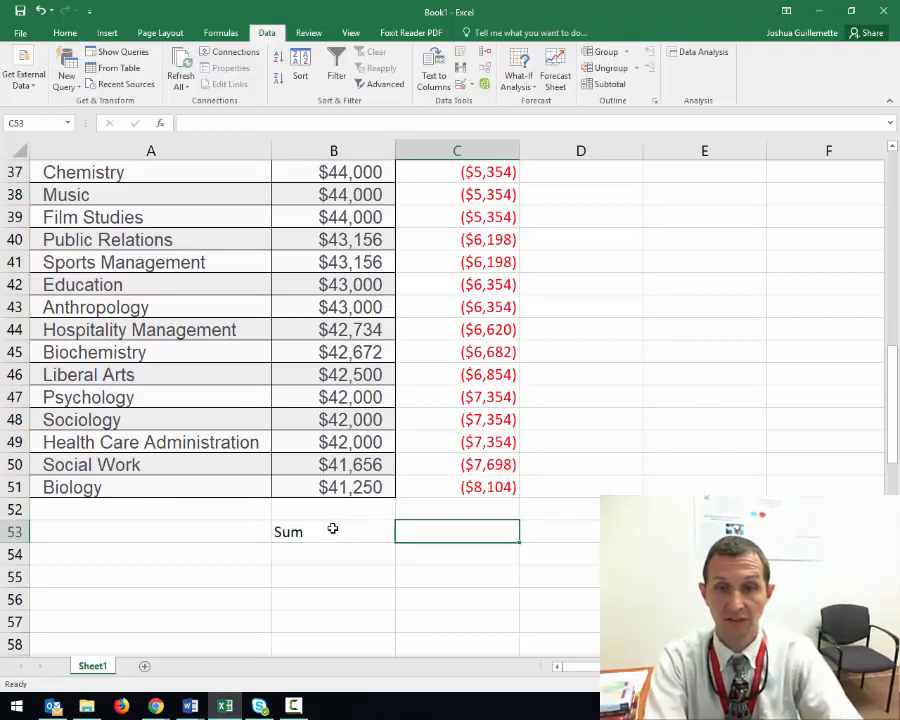
Enter a SUM formula in cell C53 that adds all the differences in C2:C51
{"action": "type", "text": "="}
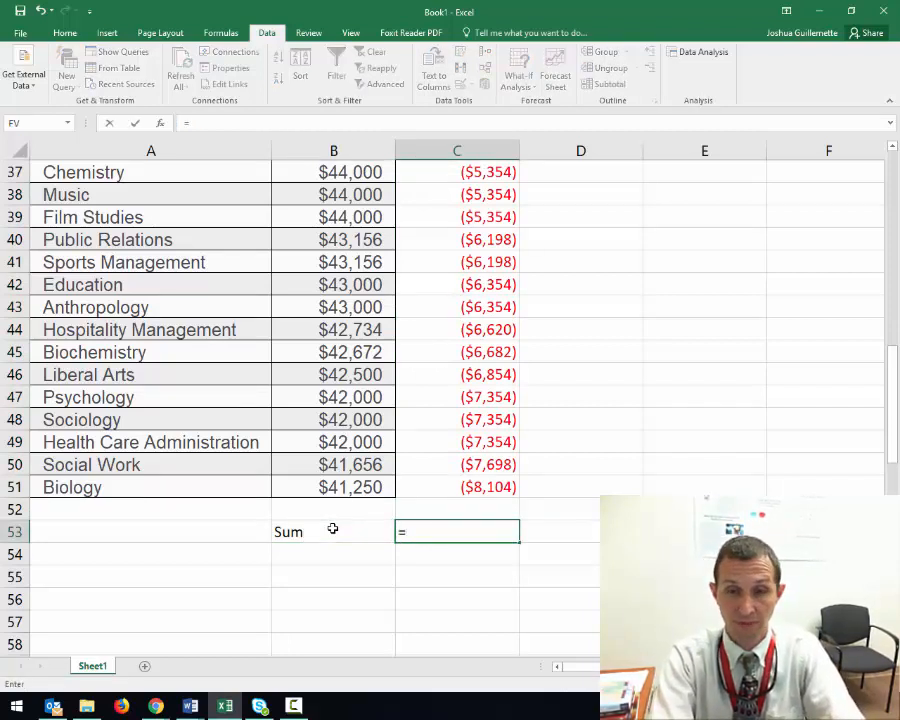
{"action": "type", "text": "su"}
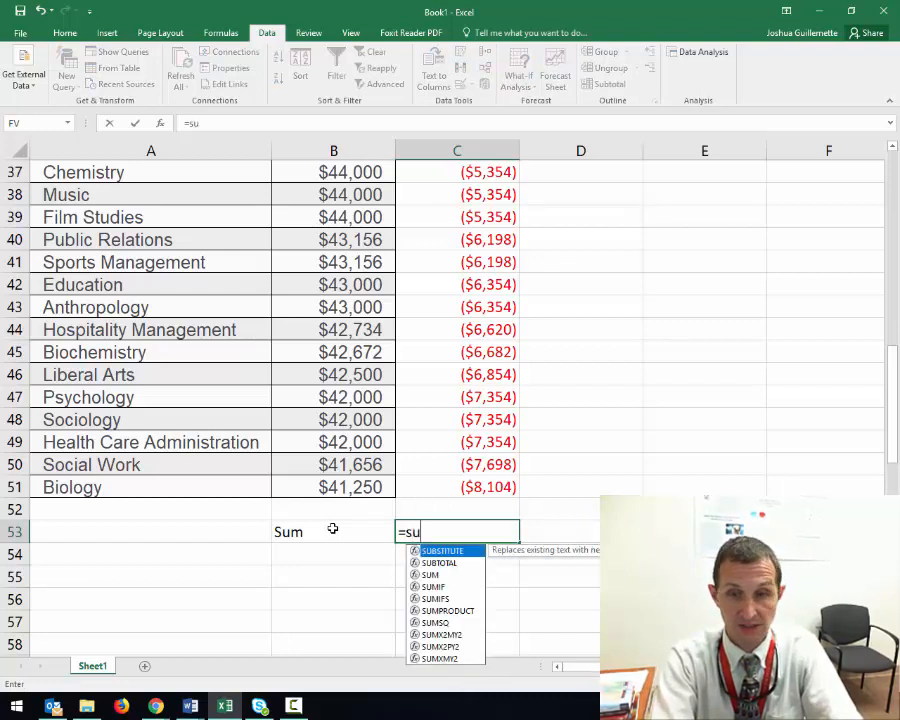
{"action": "type", "text": "m"}
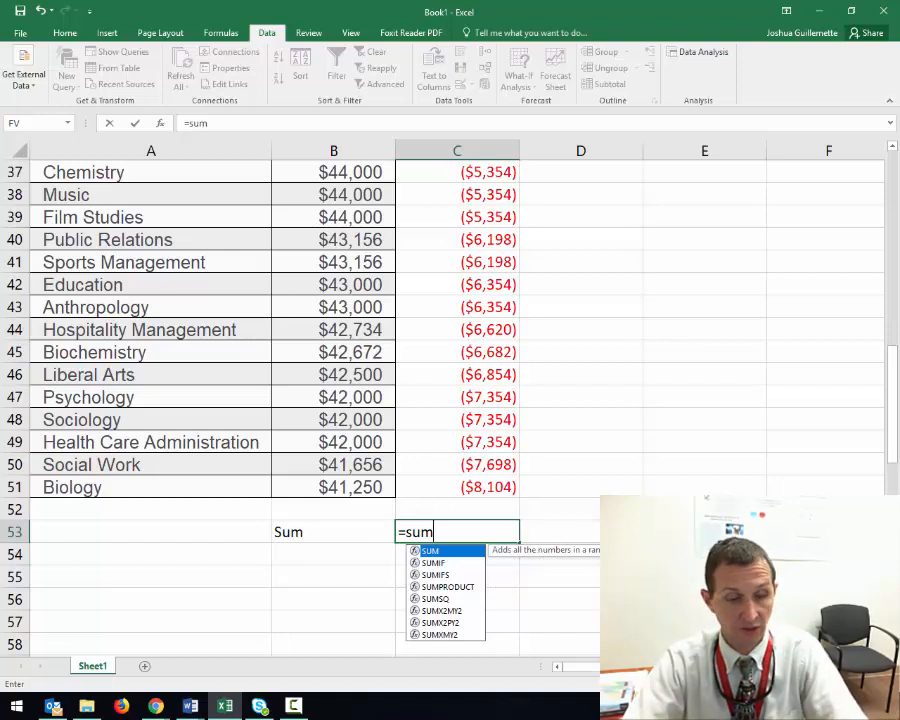
{"action": "key", "text": "Tab"}
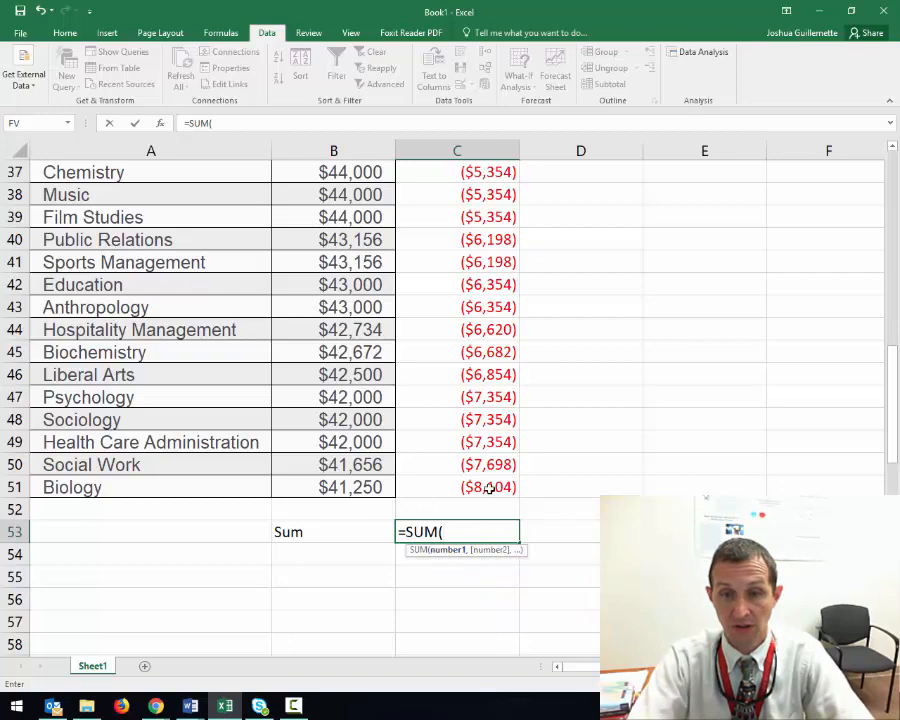
{"action": "left_click_drag", "start_coordinate": [488, 486], "coordinate": [470, 214]}
{"action": "scroll", "coordinate": [471, 487], "scroll_direction": "down", "scroll_amount": 14}
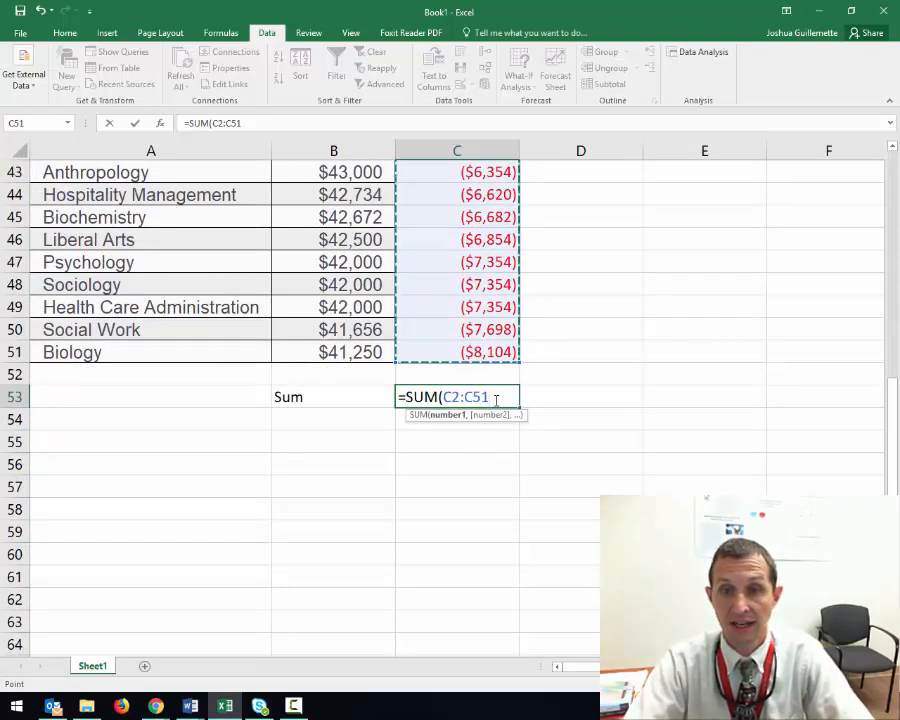
{"action": "key", "text": "Return"}
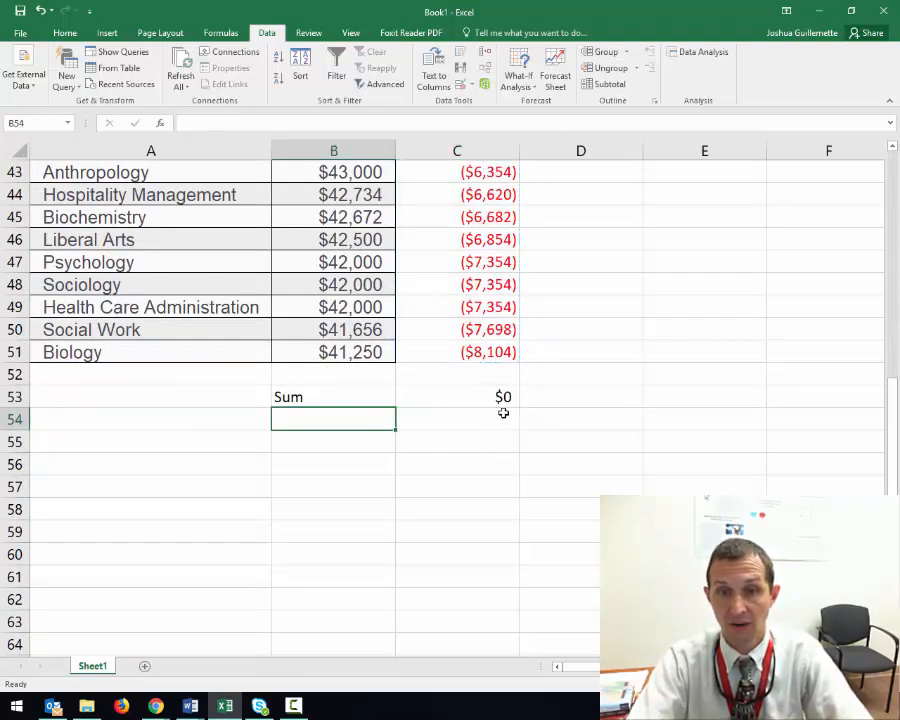
Fill the sum cell C53 with yellow
{"action": "left_click", "coordinate": [470, 396]}
{"action": "left_click", "coordinate": [65, 33]}
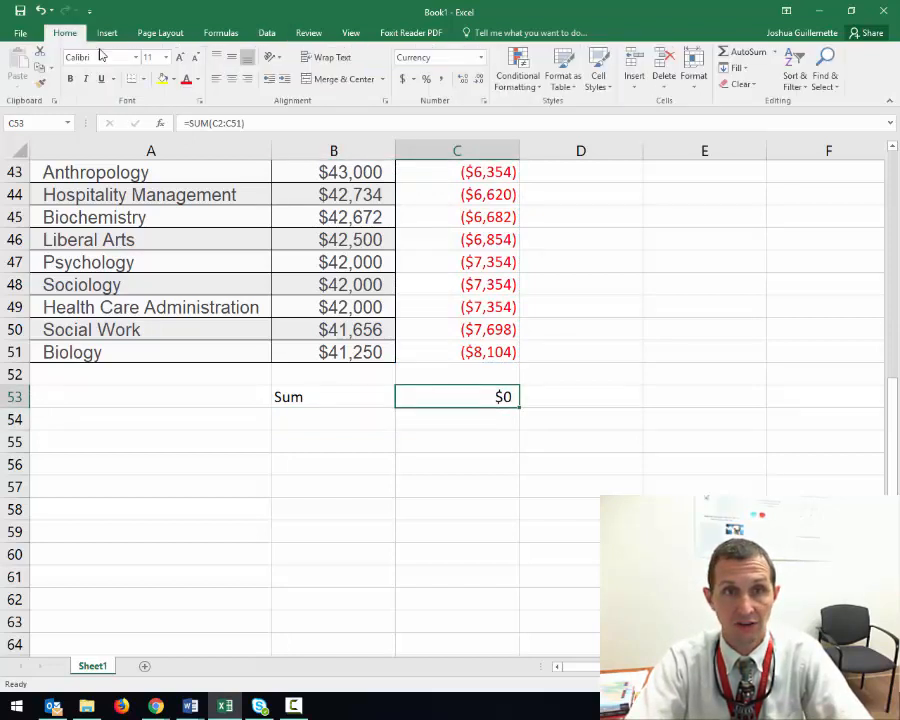
{"action": "left_click", "coordinate": [163, 79]}
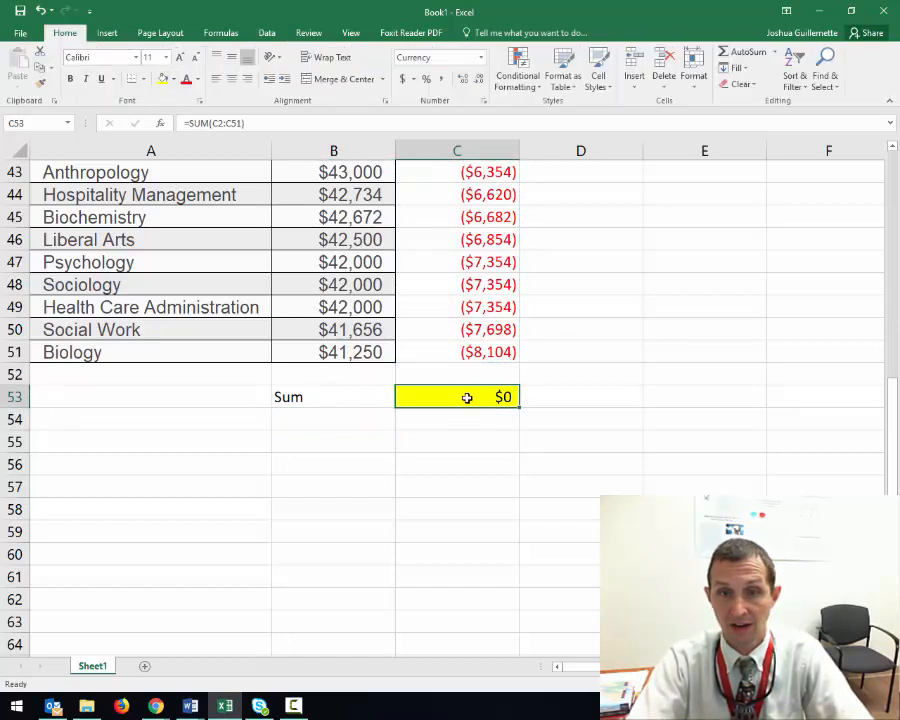
Switch to the Word document "The Mean" and highlight the closing paragraph about the sum being zero and the data balancing
{"action": "mouse_move", "coordinate": [190, 703]}
{"action": "left_click", "coordinate": [266, 630]}
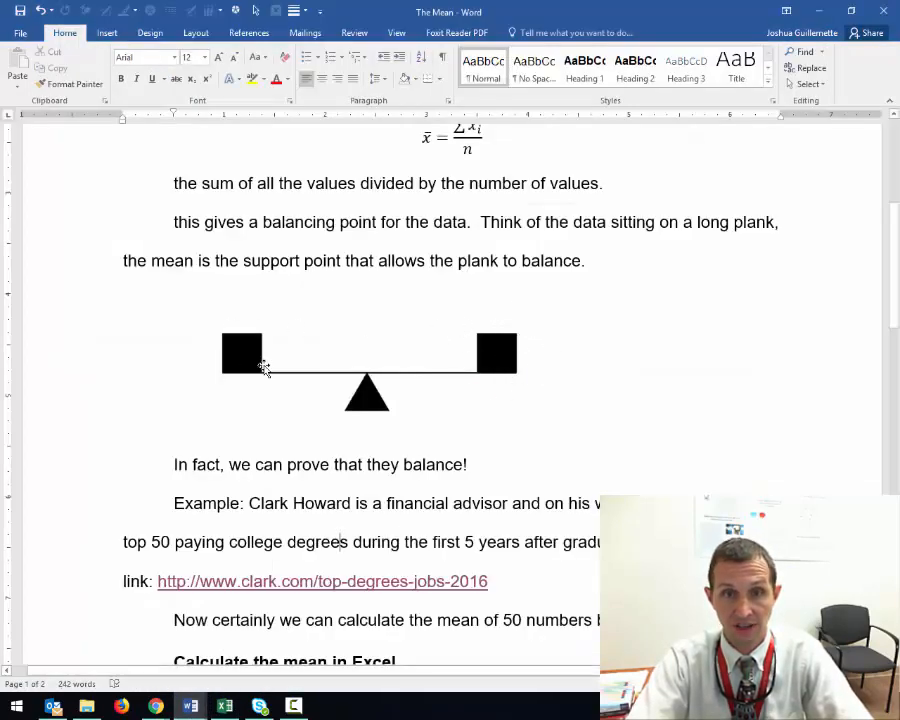
{"action": "scroll", "coordinate": [367, 397], "scroll_direction": "down", "scroll_amount": 10}
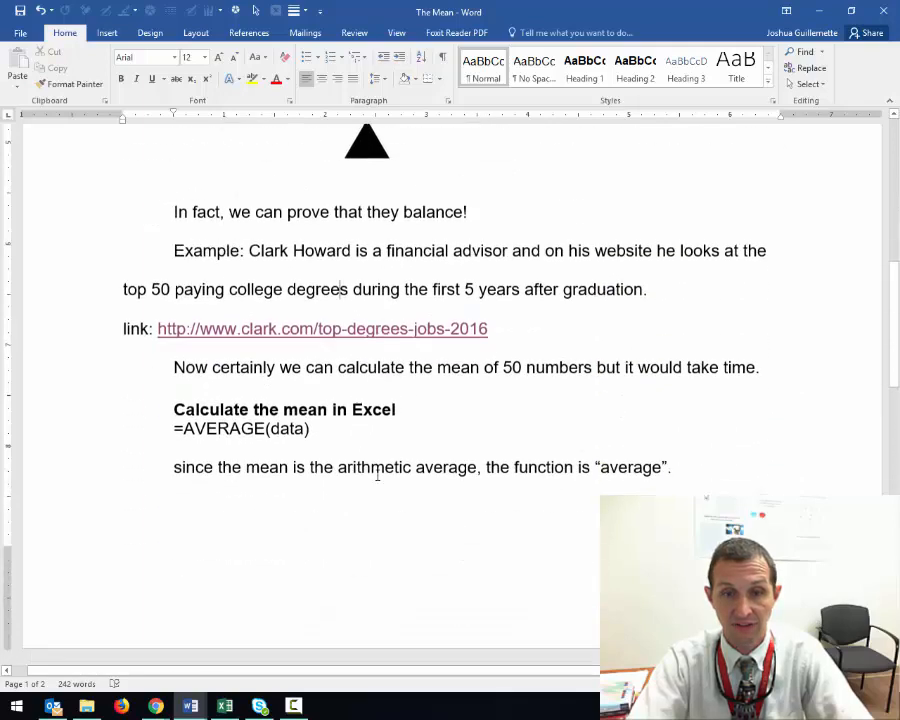
{"action": "scroll", "coordinate": [381, 482], "scroll_direction": "down", "scroll_amount": 5}
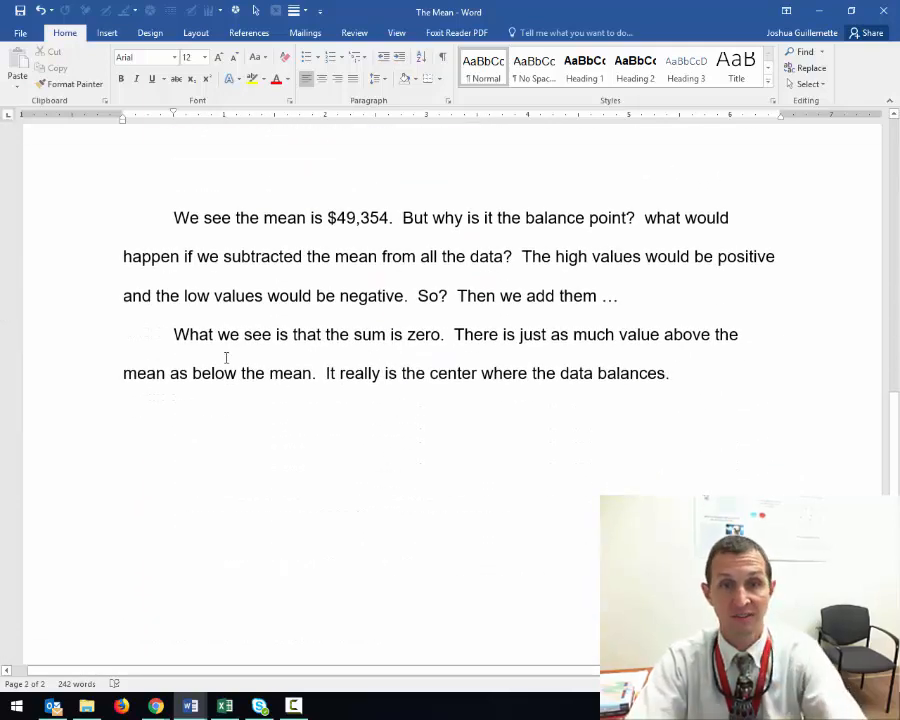
{"action": "left_click_drag", "start_coordinate": [202, 334], "coordinate": [685, 390]}
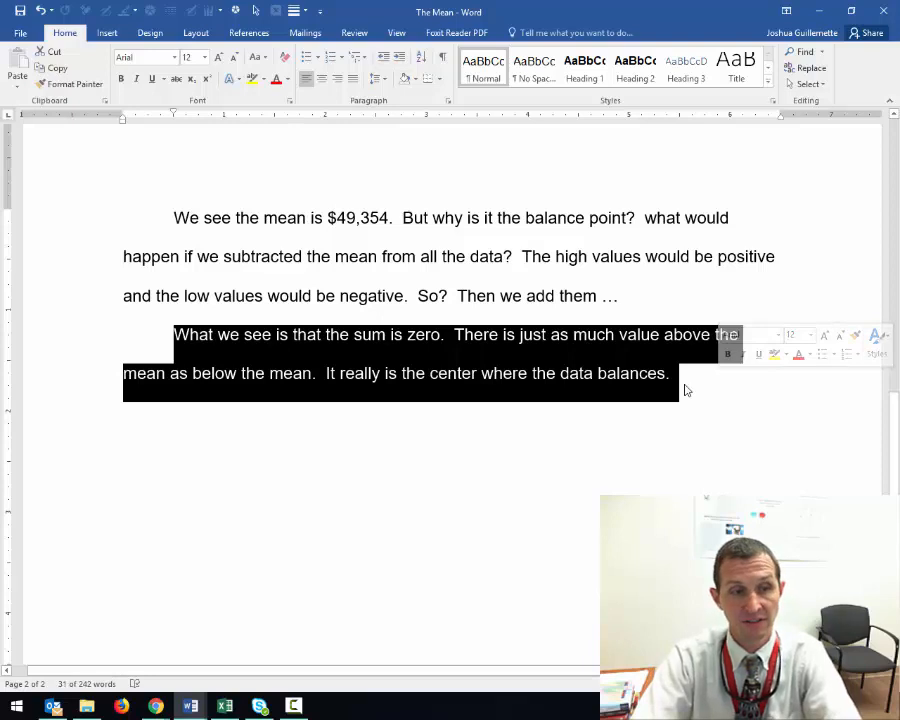